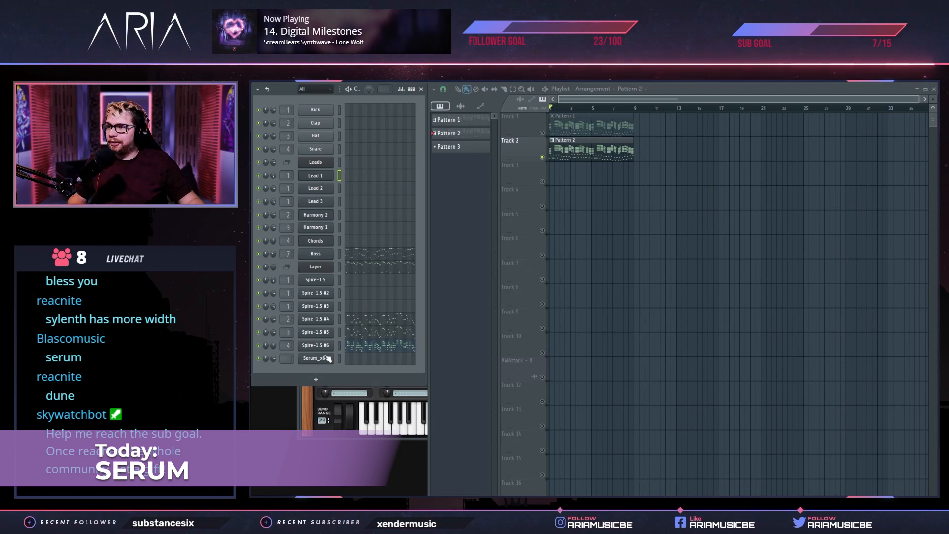
Open the Serum_x64 channel's instrument and shape Envelope 2 with a 29 ms decay, 0% sustain and 0.0 ms release
click(316, 359)
drag(496, 170, 505, 144)
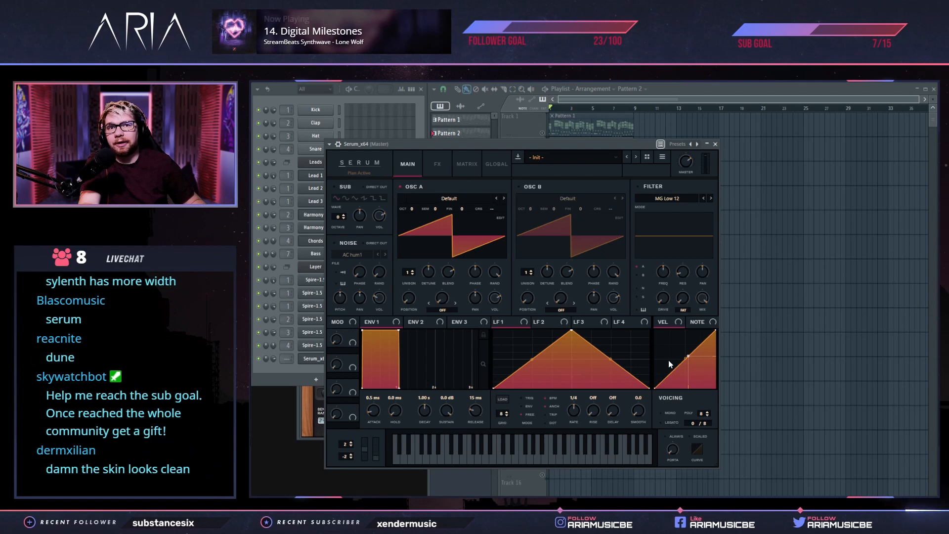
drag(550, 141, 527, 126)
drag(423, 394, 424, 436)
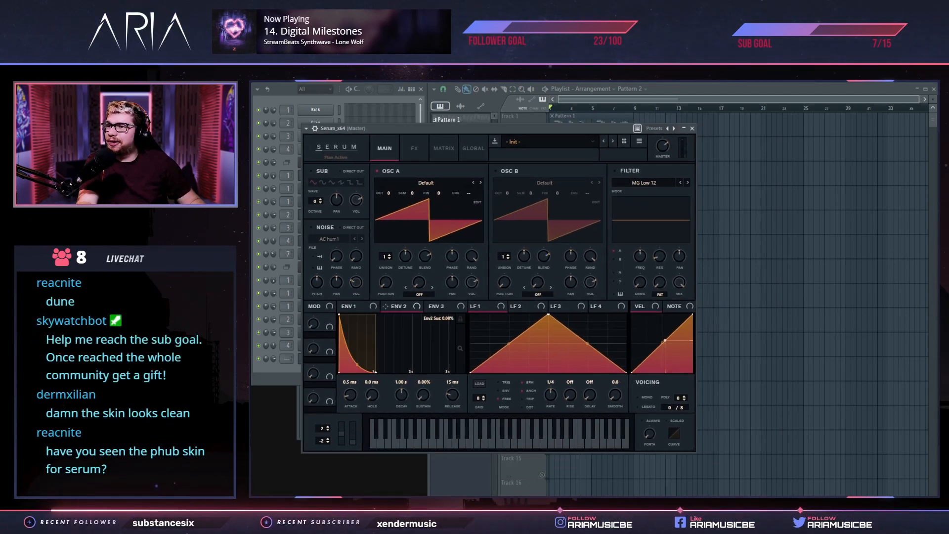
drag(403, 401, 396, 413)
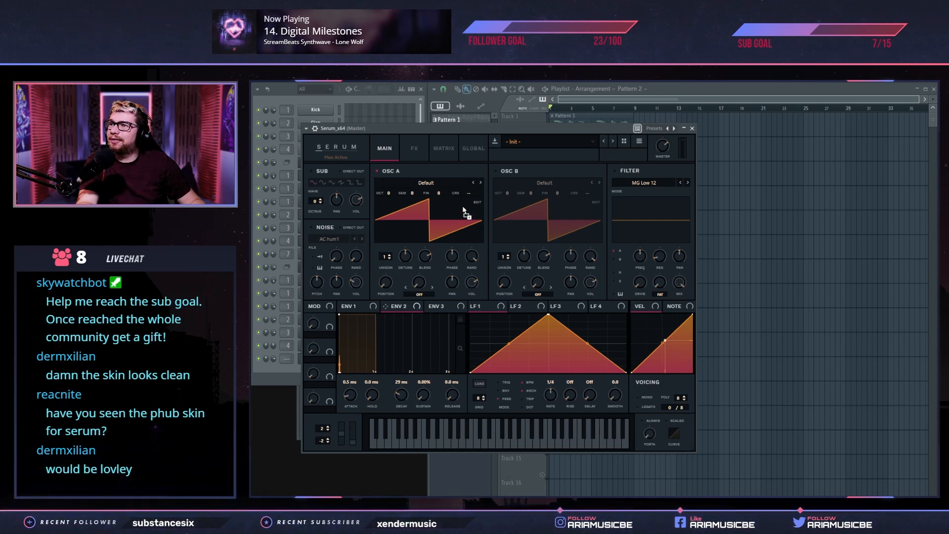
Modulate oscillator A's coarse pitch with Envelope 2 and fine-tune the modulation to a very small negative amount
drag(469, 198, 470, 197)
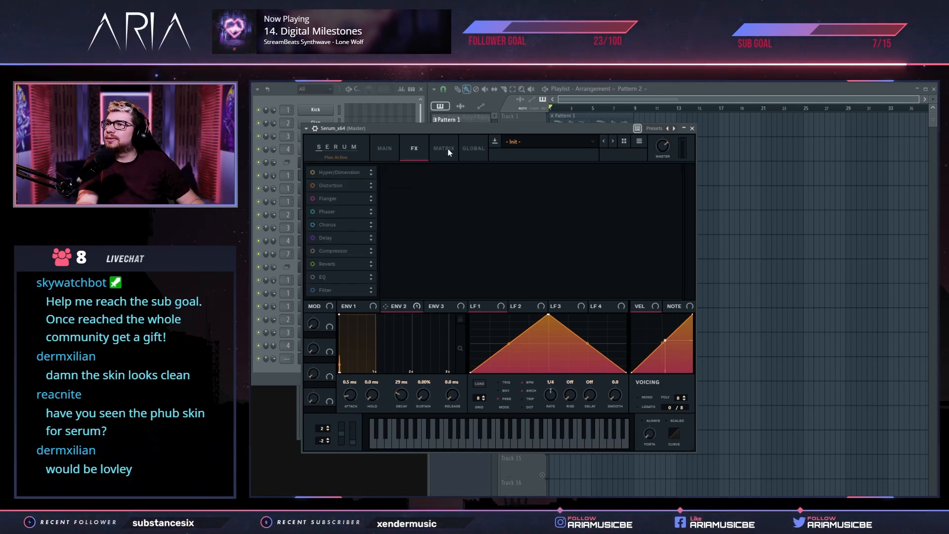
click(448, 149)
drag(406, 185, 396, 186)
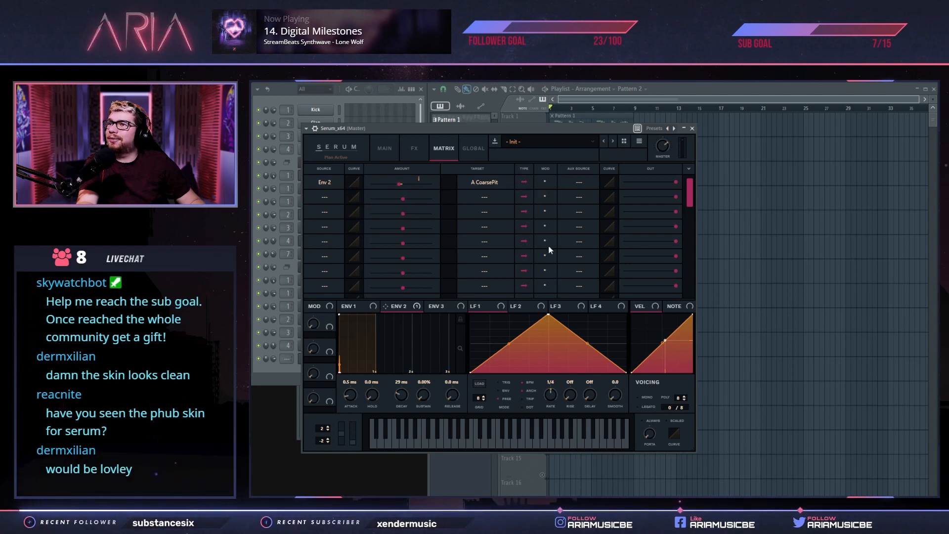
drag(400, 185, 401, 185)
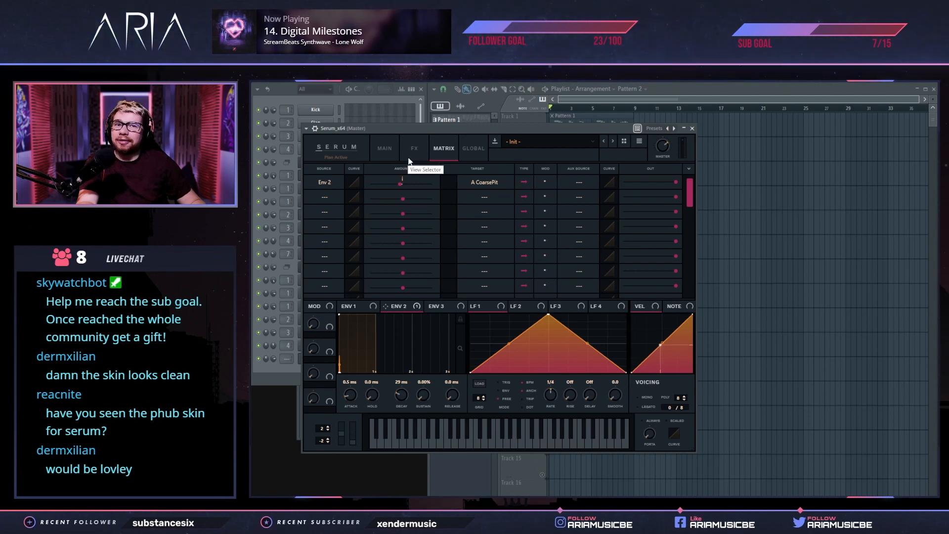
drag(399, 185, 400, 185)
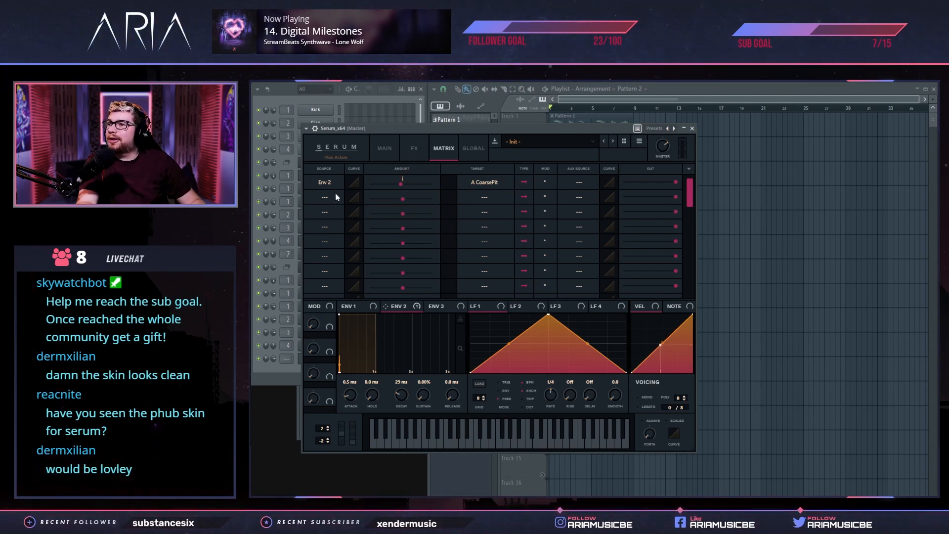
Assign LFO 1 to oscillator A's coarse pitch, reshape it into a descending ramp and set its rate to 1/64
drag(477, 307, 473, 193)
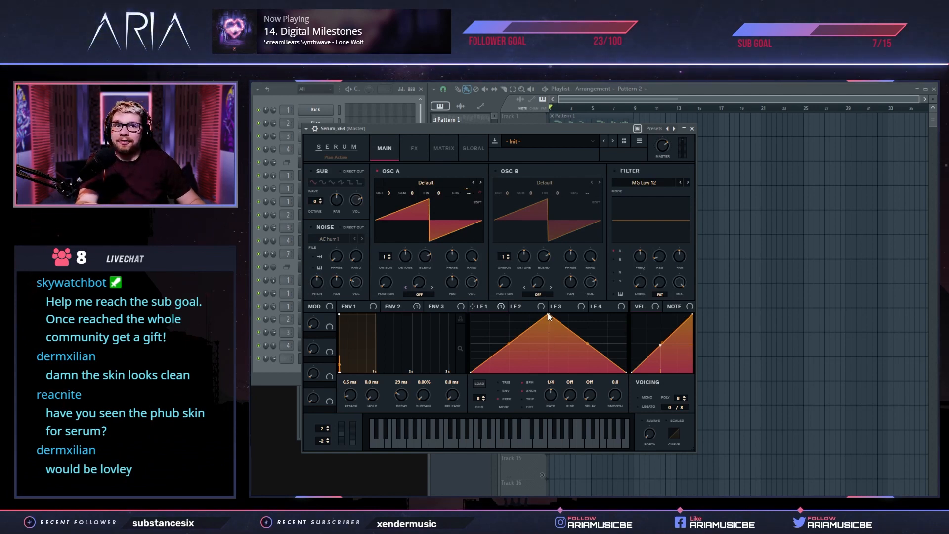
drag(547, 315, 470, 315)
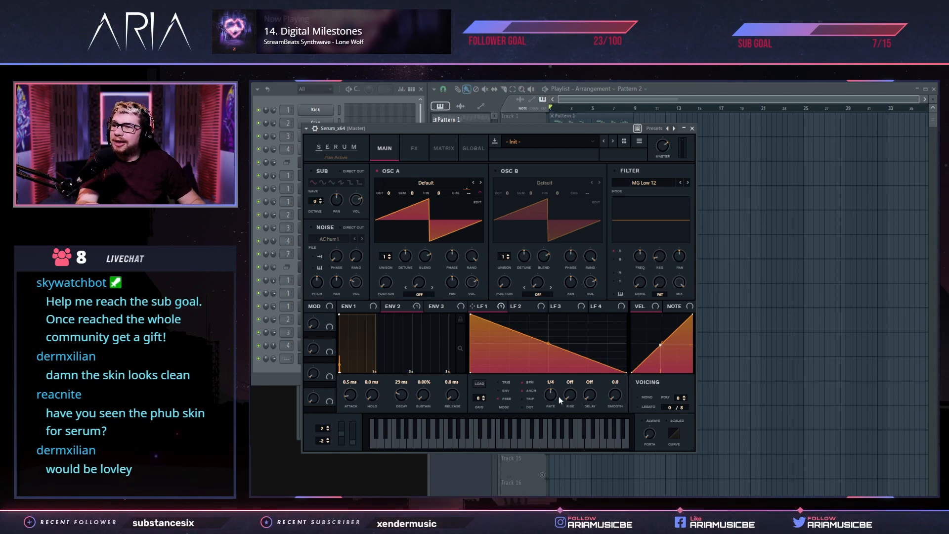
drag(563, 379, 564, 376)
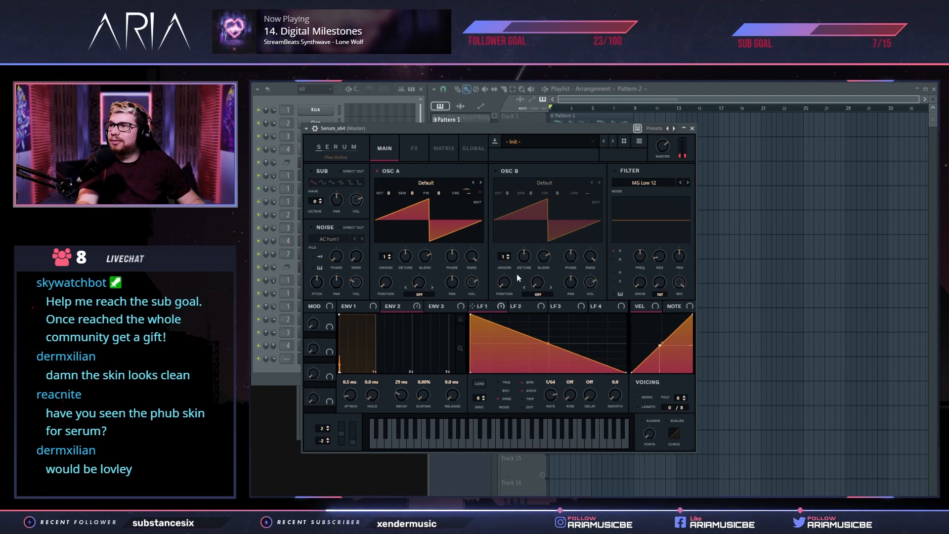
Reduce the LFO 1 modulation of oscillator A's coarse pitch to a very small positive amount
click(417, 149)
click(443, 153)
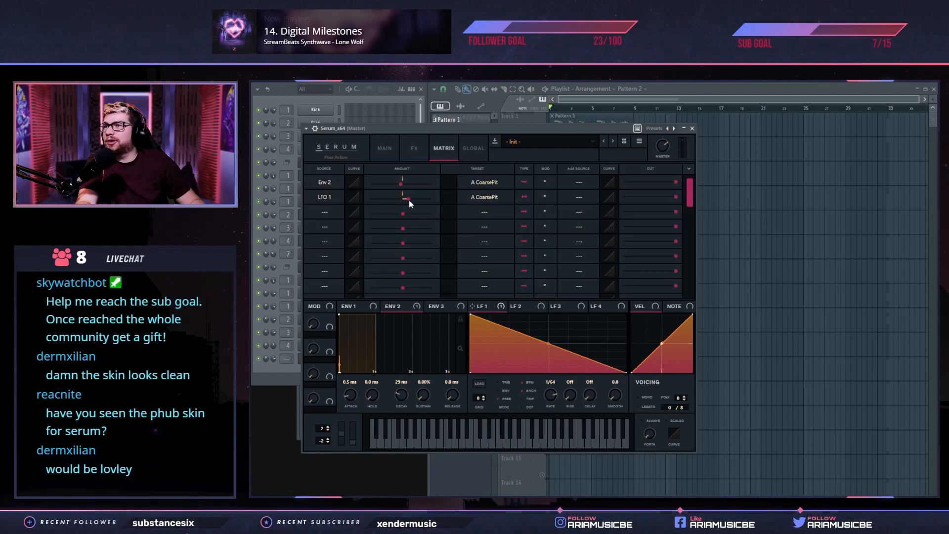
drag(410, 203, 405, 202)
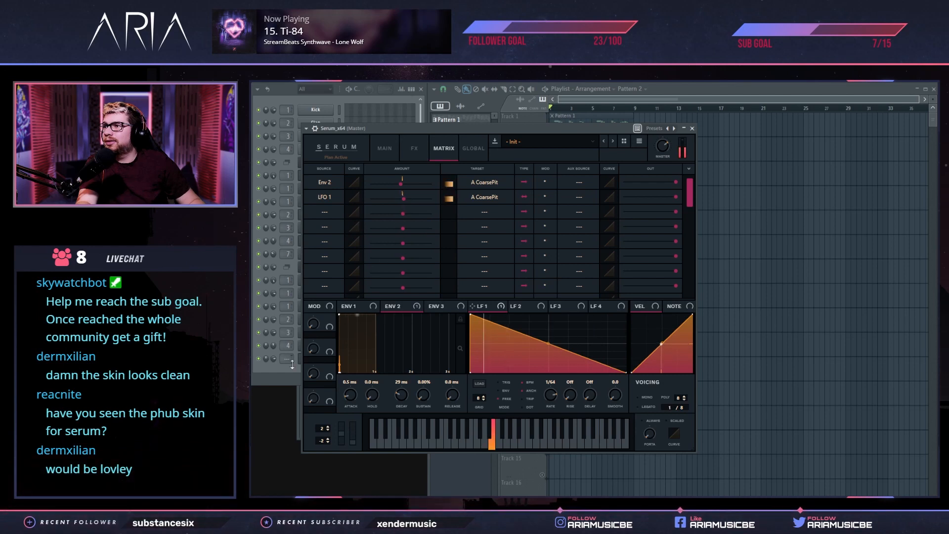
Route the Serum_x64 channel to mixer track 1 and lower the output of the LFO 1 pitch modulation to about half
click(278, 373)
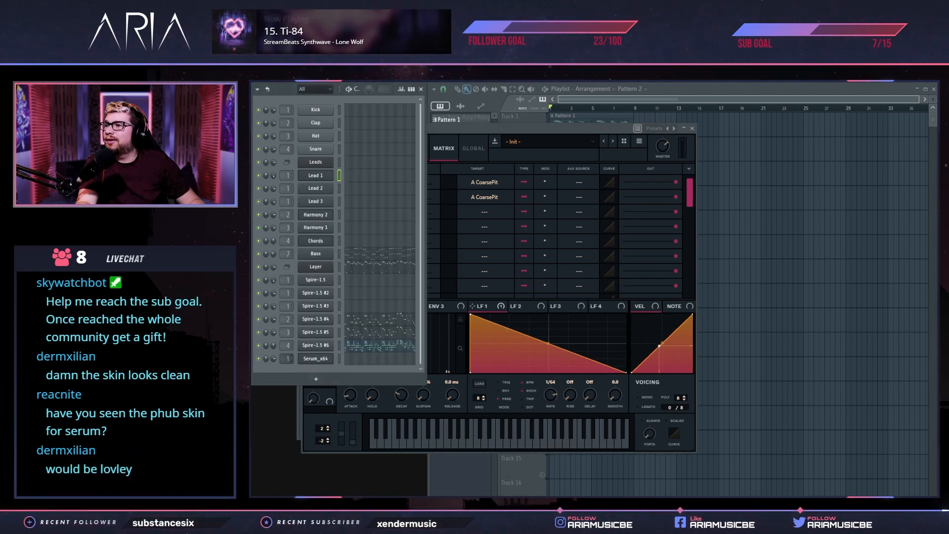
click(339, 359)
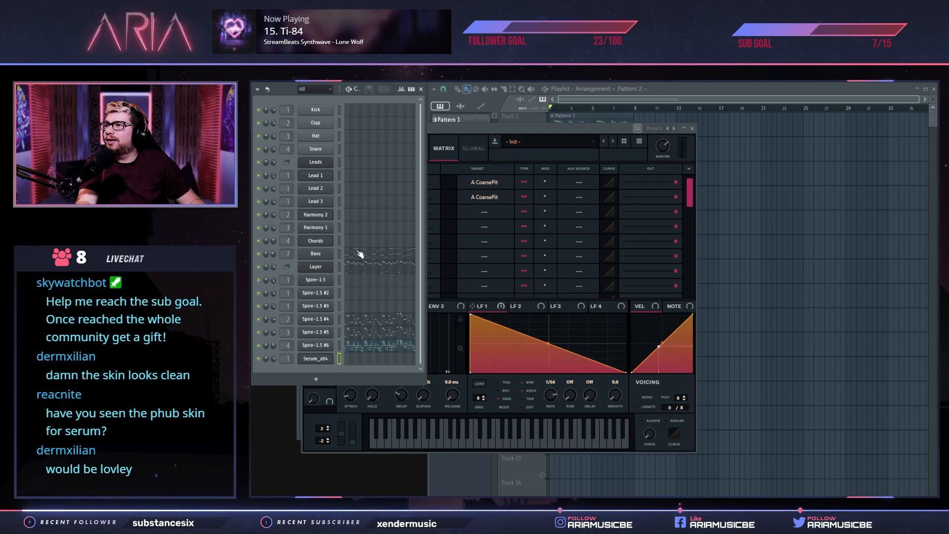
click(514, 133)
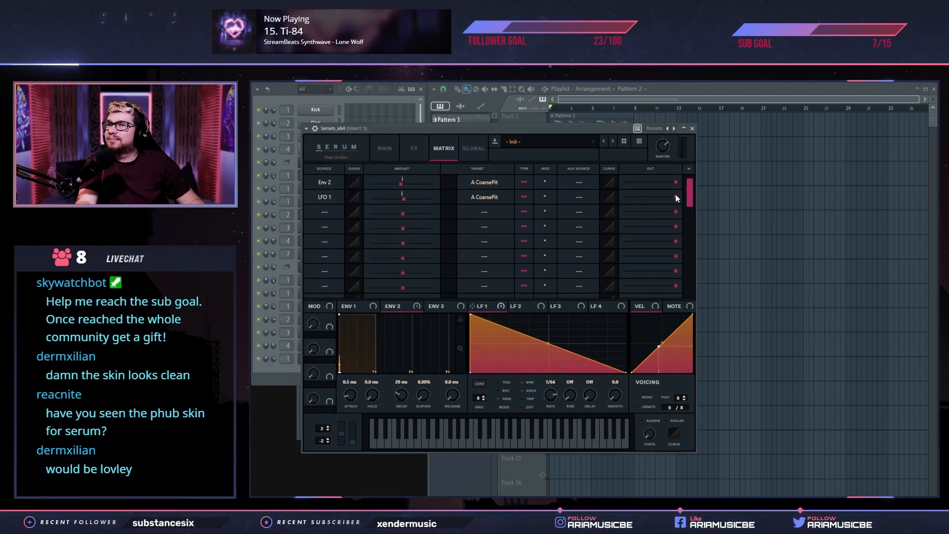
drag(677, 197, 648, 200)
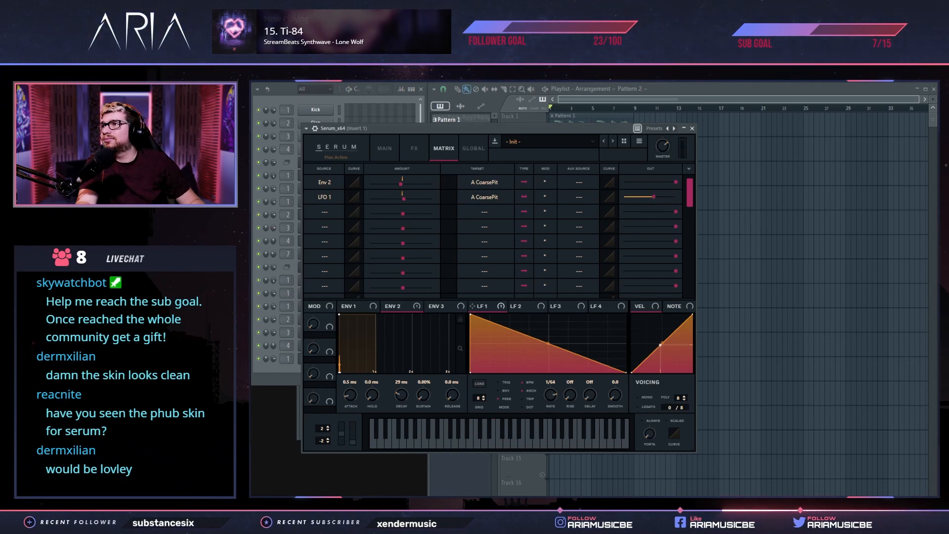
Audition the Lead 1 and Serum_x64 channels in turn to compare their sounds
key(F6)
drag(506, 131, 537, 137)
click(280, 380)
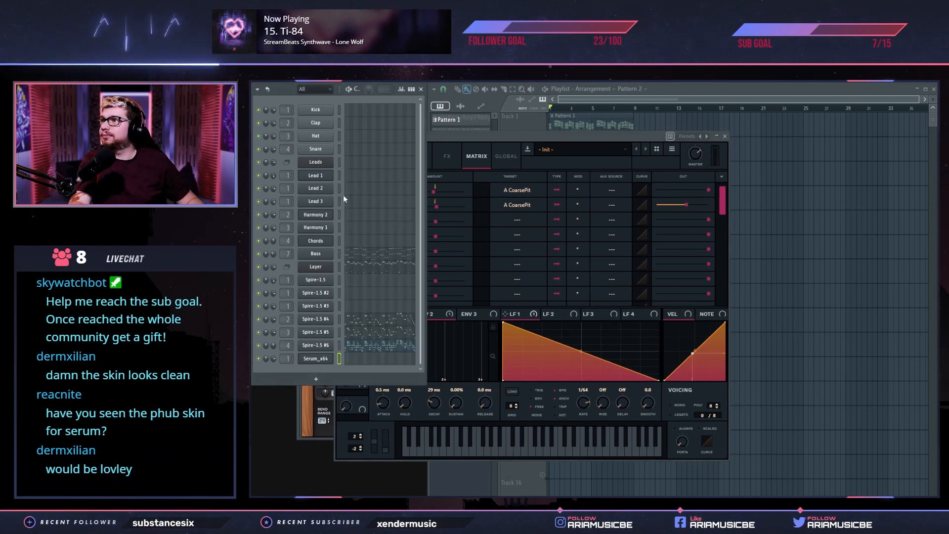
click(339, 177)
click(338, 359)
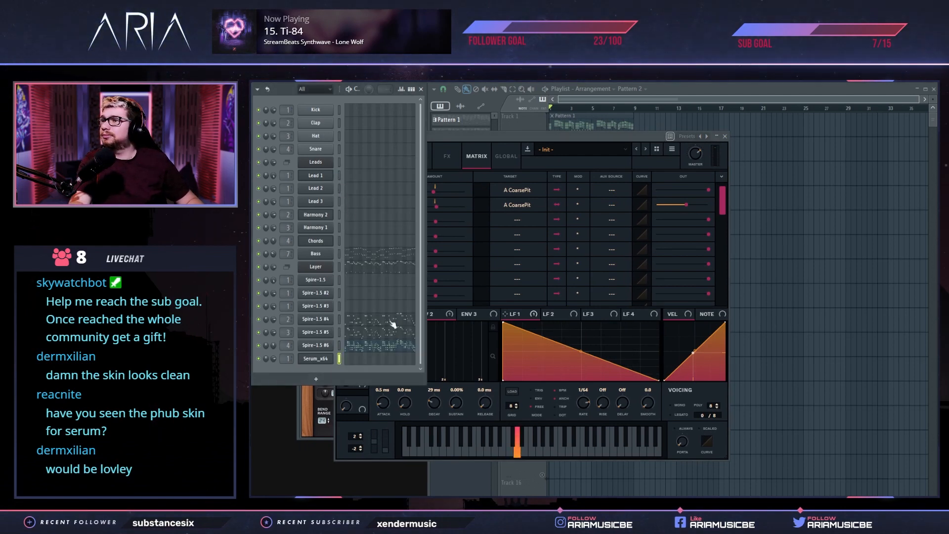
click(457, 134)
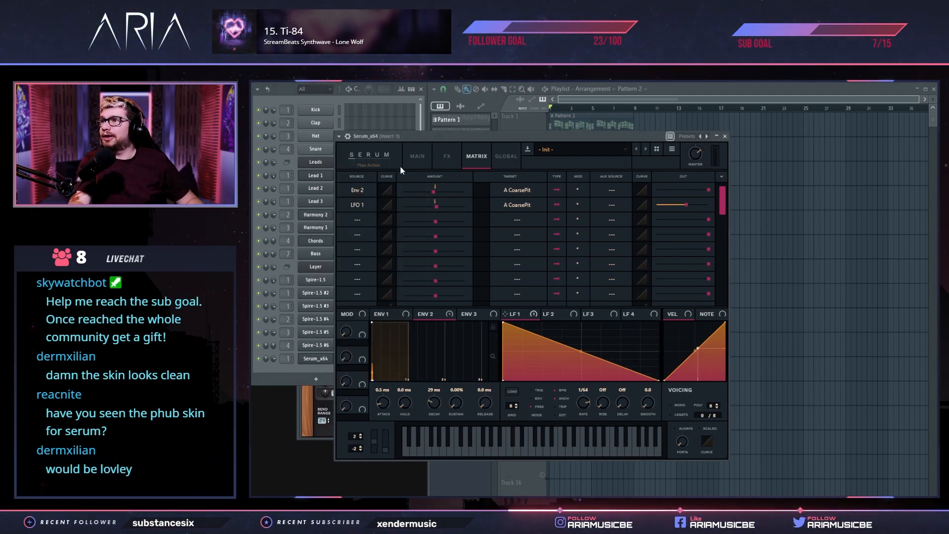
Enable Serum's noise oscillator, load the analog BrightWhite noise and set its level to 23%
click(416, 156)
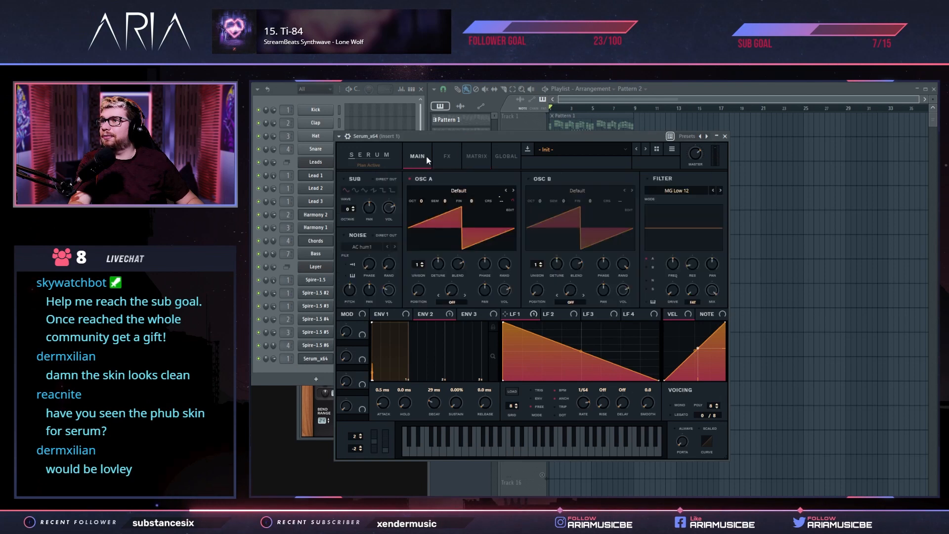
click(360, 246)
mouse_move(447, 272)
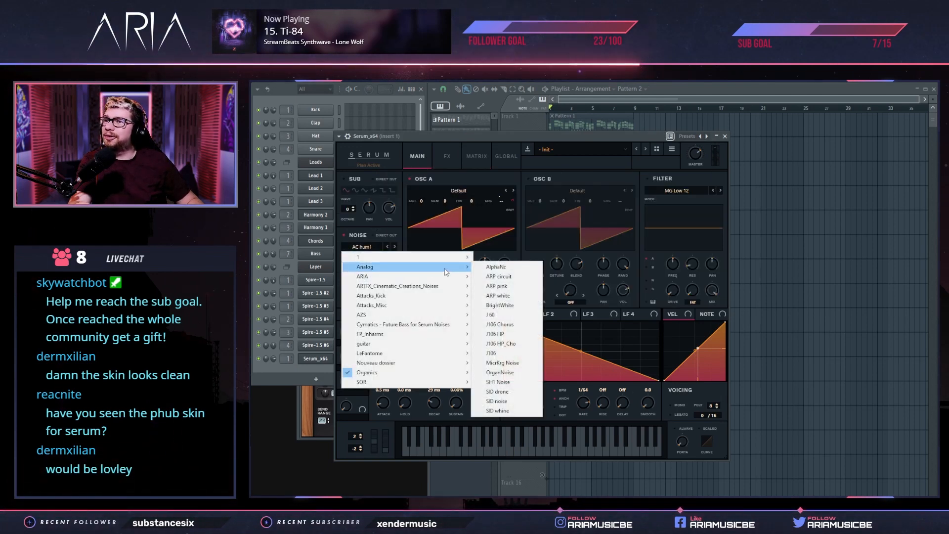
click(509, 305)
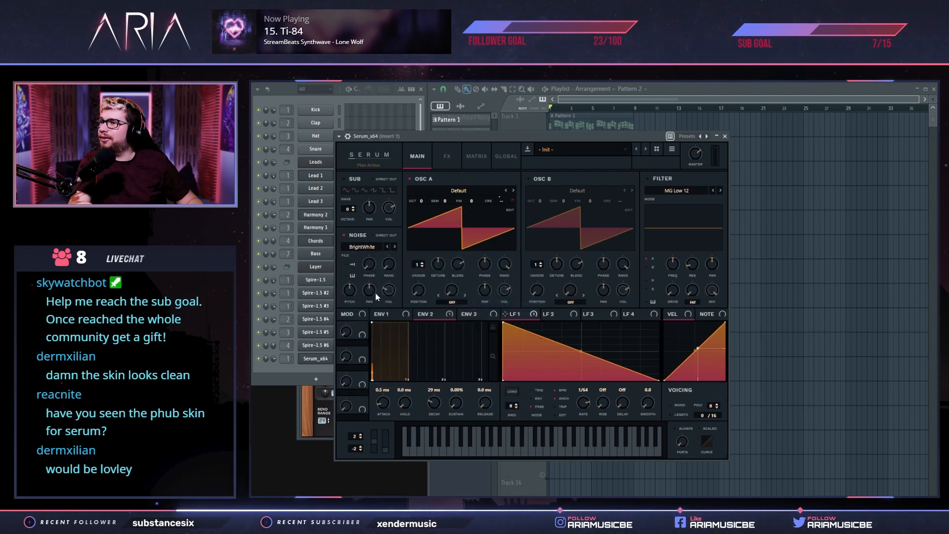
mouse_move(390, 295)
mouse_down()
mouse_move(389, 303)
mouse_move(396, 285)
mouse_up()
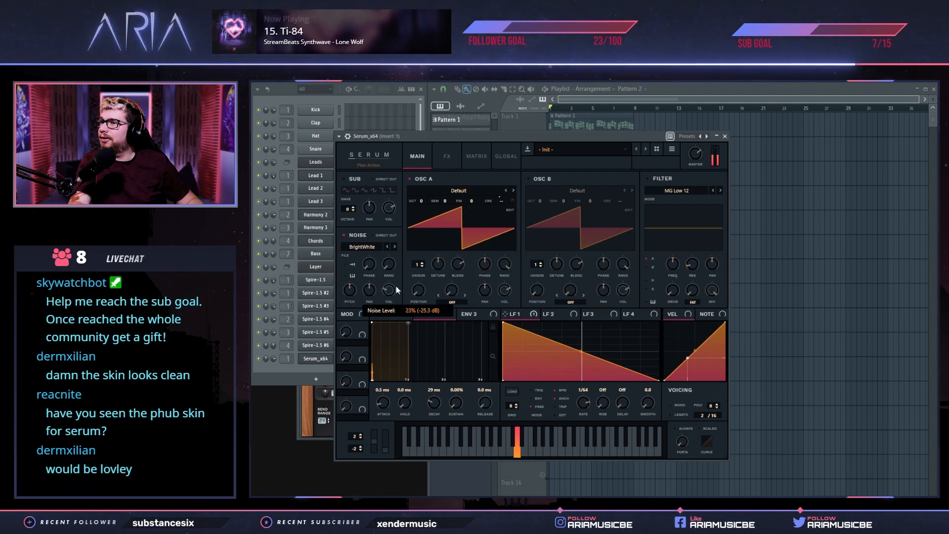
Clone the Serum_x64 channel and move the copy's window clear of the channel list
click(284, 372)
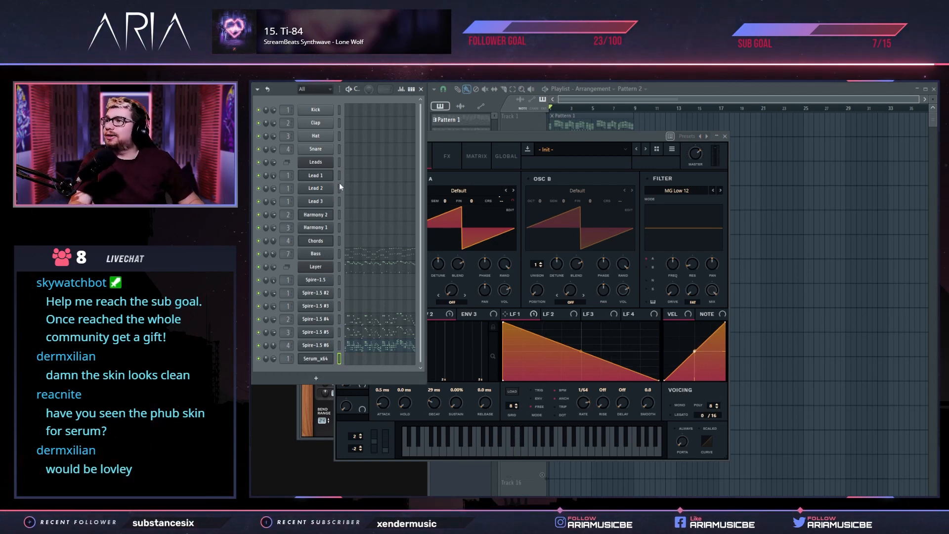
right_click(323, 359)
click(380, 432)
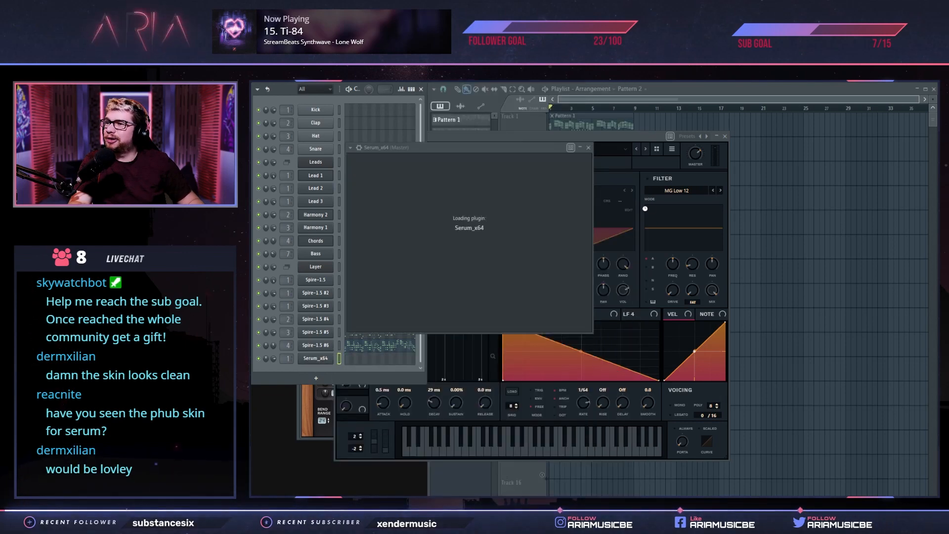
drag(606, 148, 538, 188)
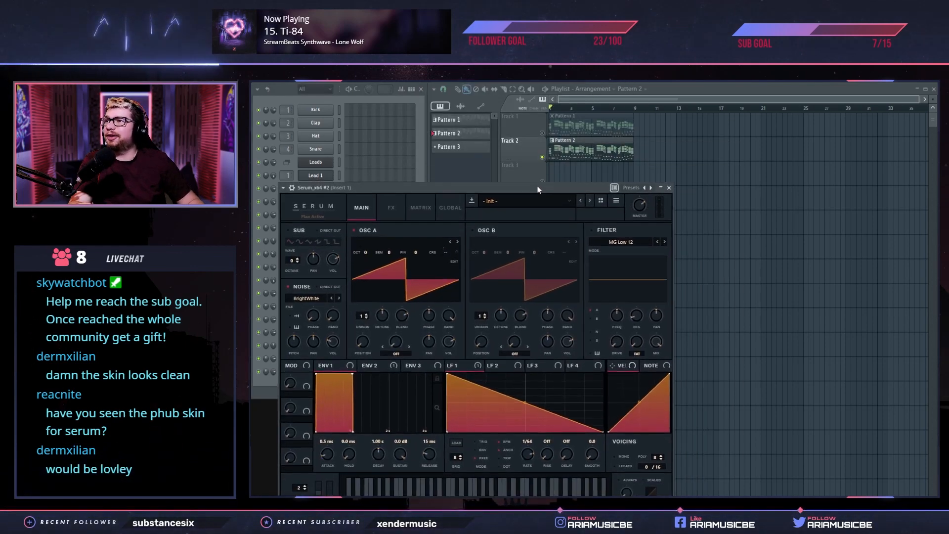
drag(388, 188, 454, 168)
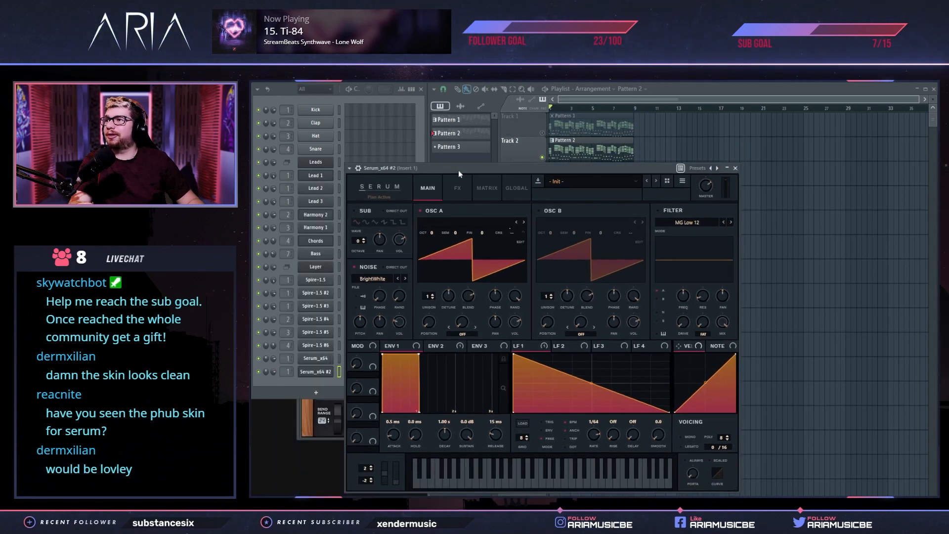
Open the Lead 2 synth beside the cloned Serum as a reference and enable the clone's chorus effect
click(320, 192)
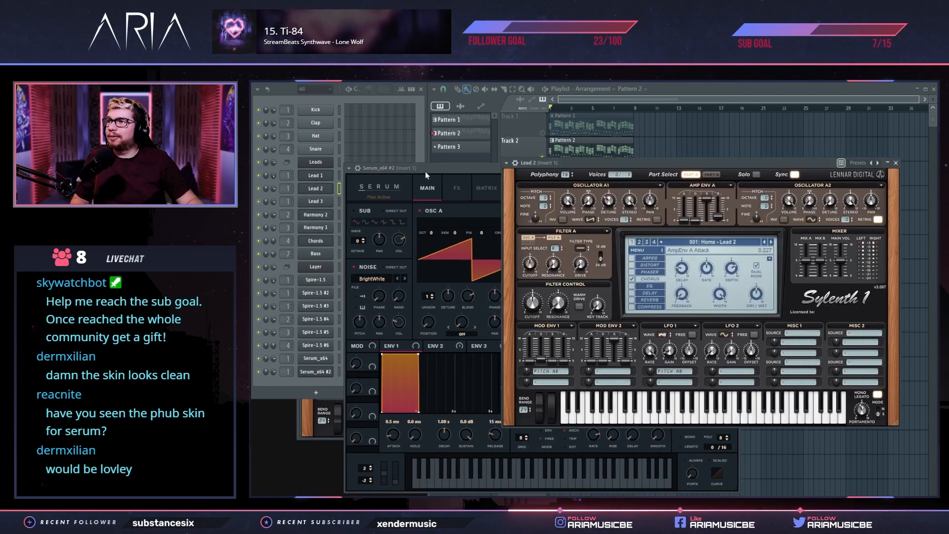
drag(452, 171, 365, 165)
click(371, 185)
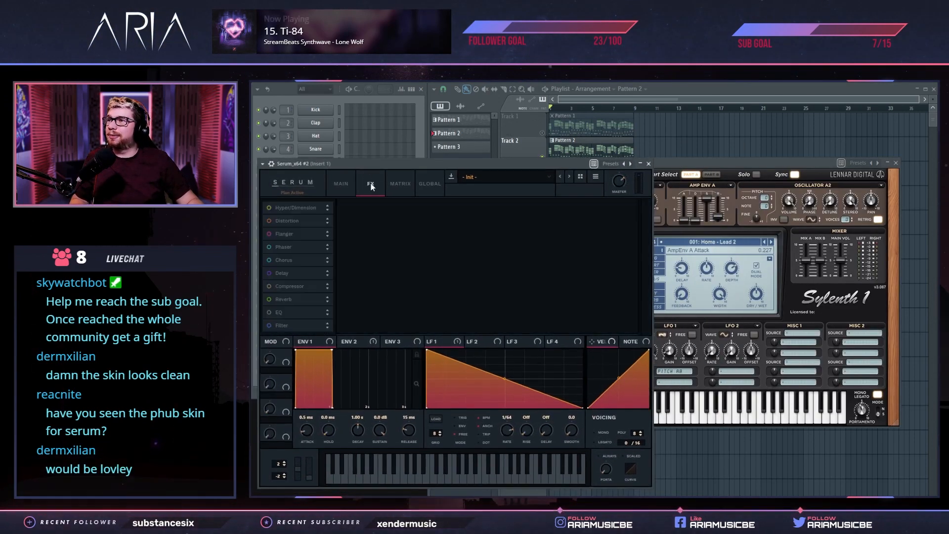
click(278, 258)
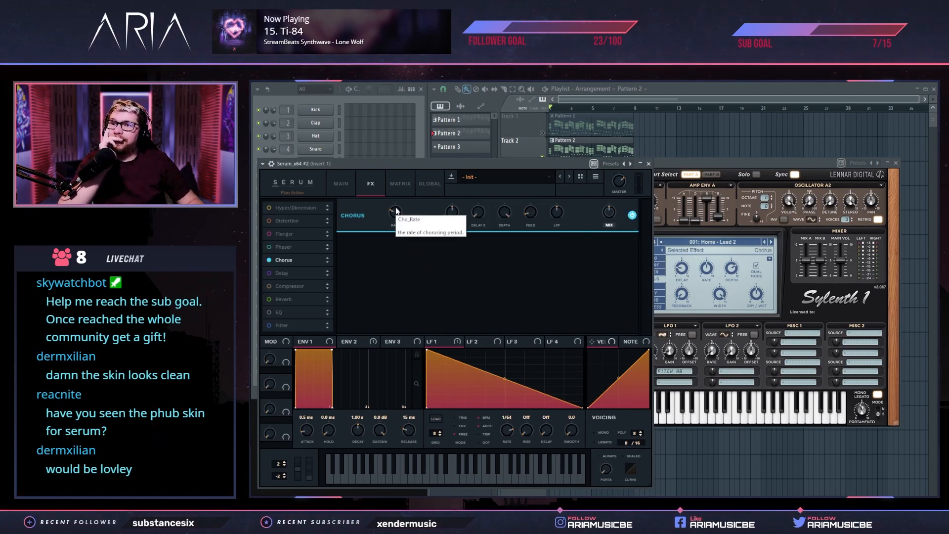
Set the clone's chorus rate to 0.55 Hz and Delay 2 to 0.7 ms, and lower Delay 1 and depth
mouse_move(399, 217)
mouse_down()
mouse_move(408, 198)
mouse_move(403, 207)
mouse_up()
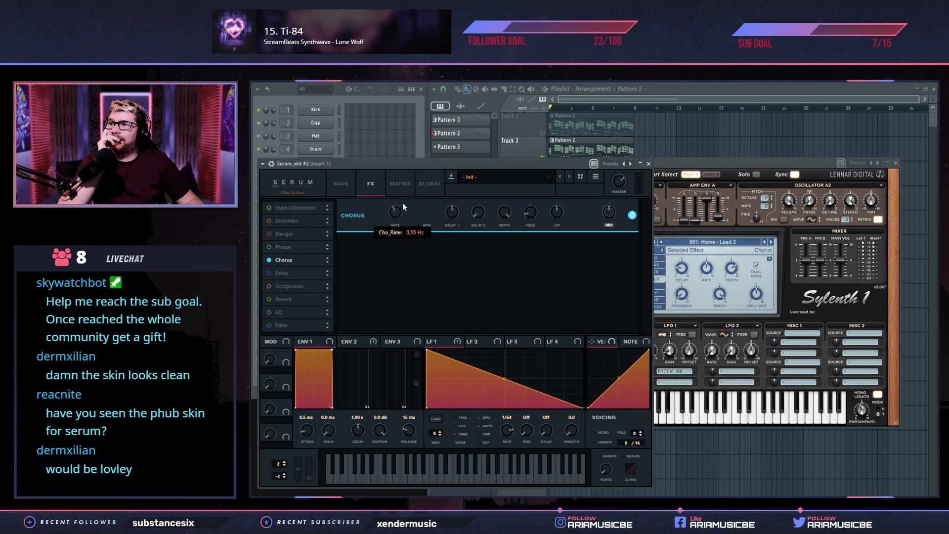
mouse_move(706, 272)
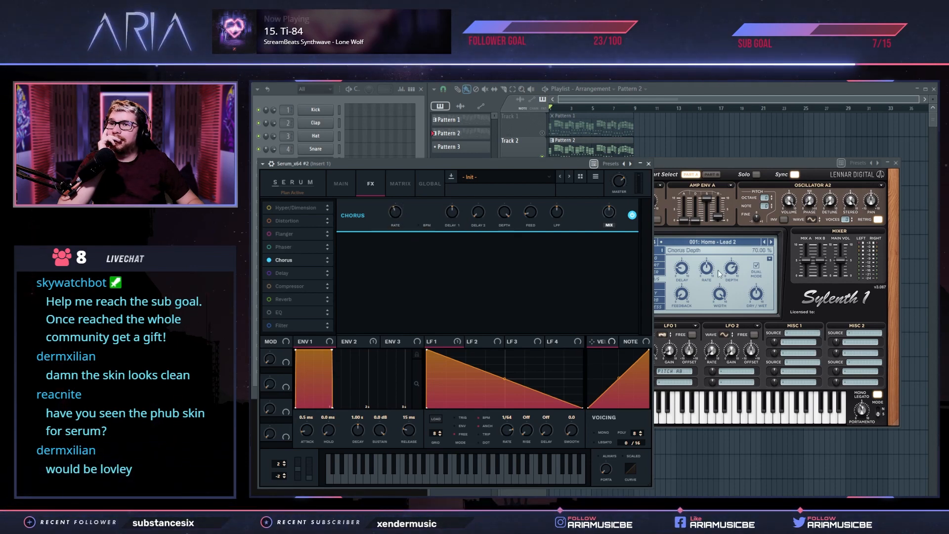
drag(452, 212, 452, 239)
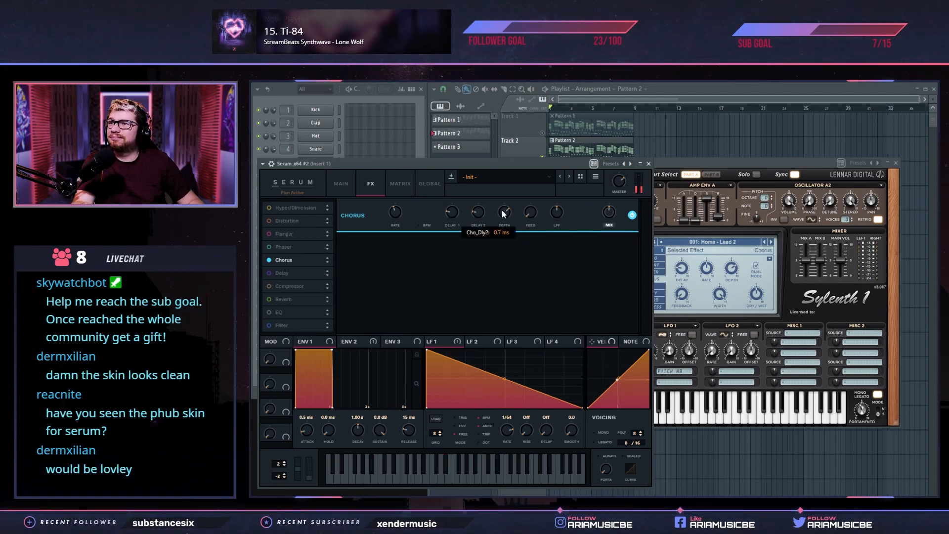
drag(505, 215, 507, 256)
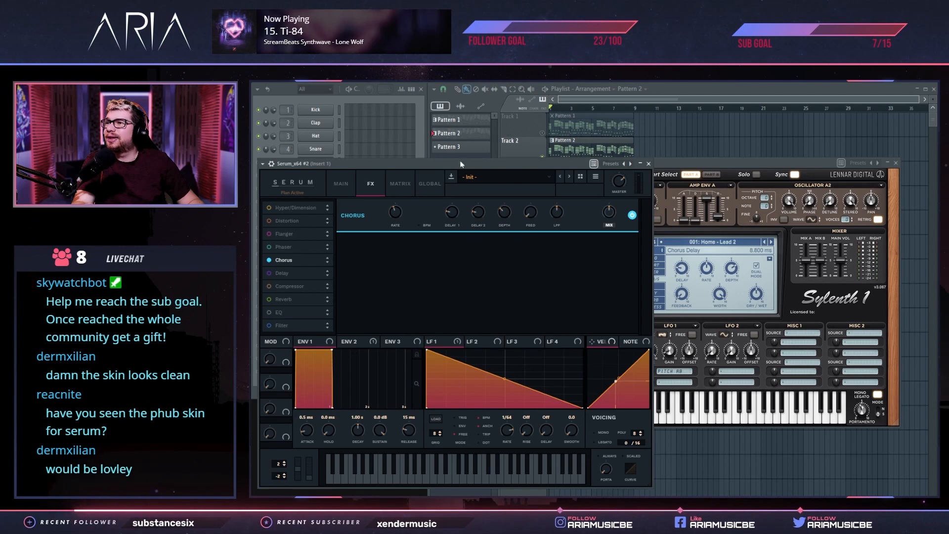
drag(698, 165, 809, 122)
click(522, 169)
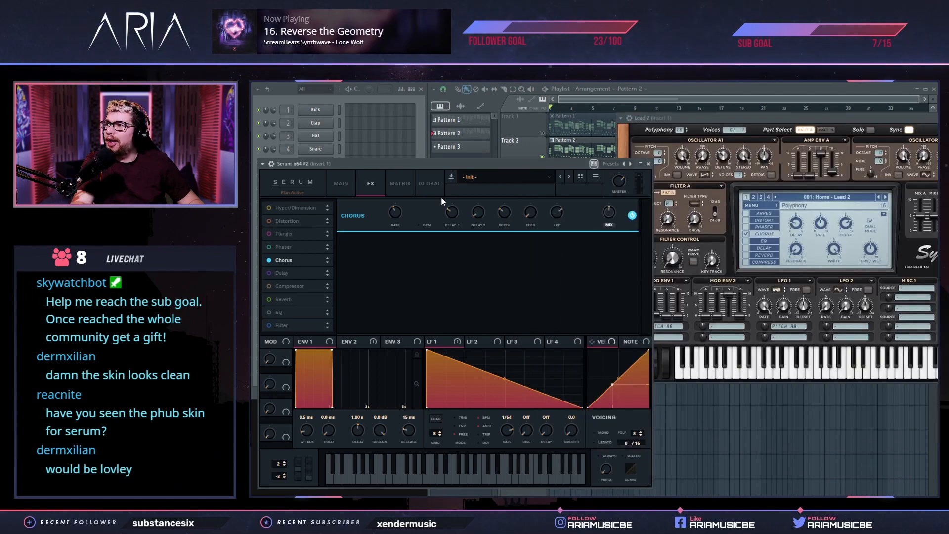
Replace the cloned Serum's chorus with the Hyper/Dimension effect and adjust the Hyper rate against the Lead 2 reference
click(270, 260)
click(269, 208)
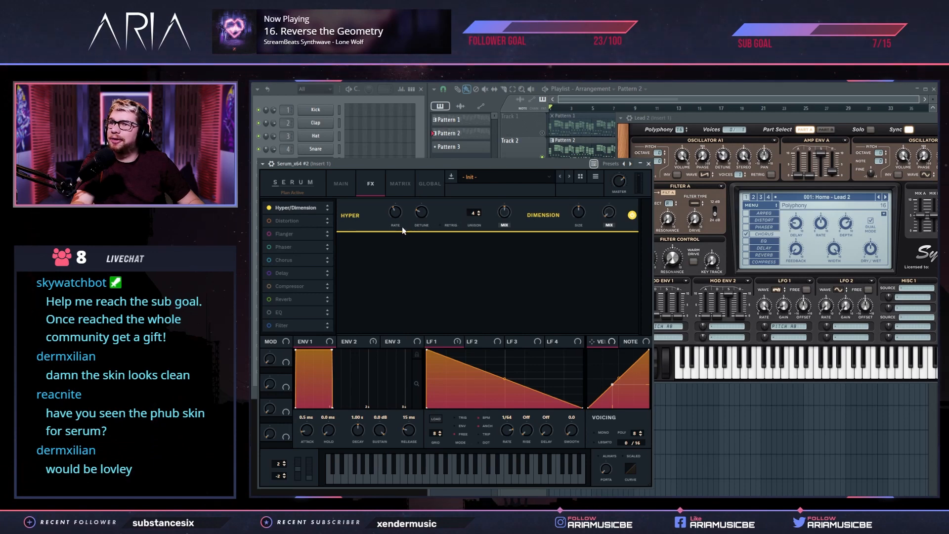
drag(395, 214, 391, 231)
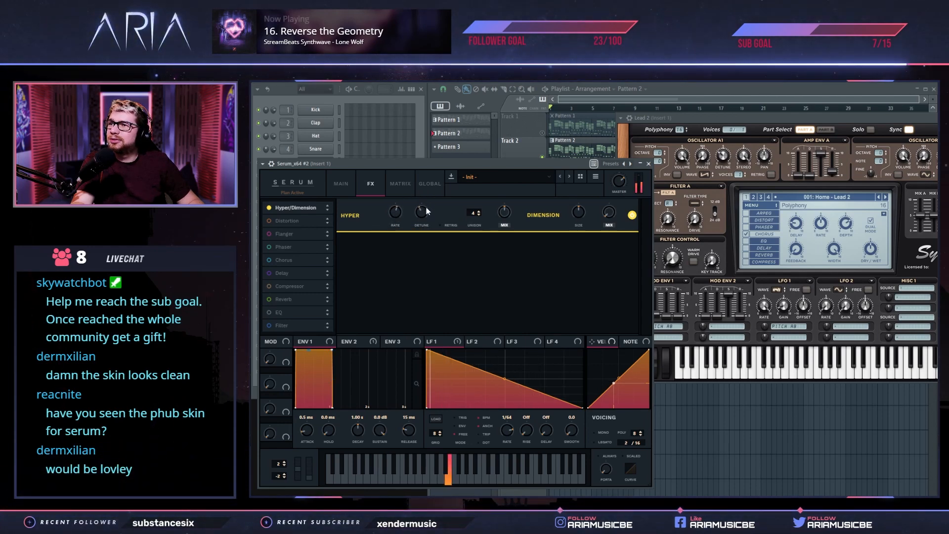
click(708, 118)
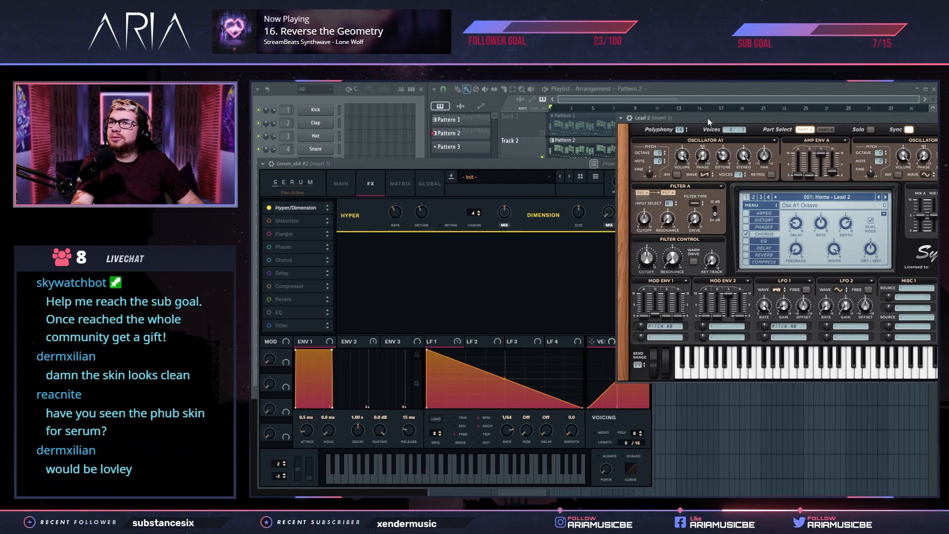
click(520, 162)
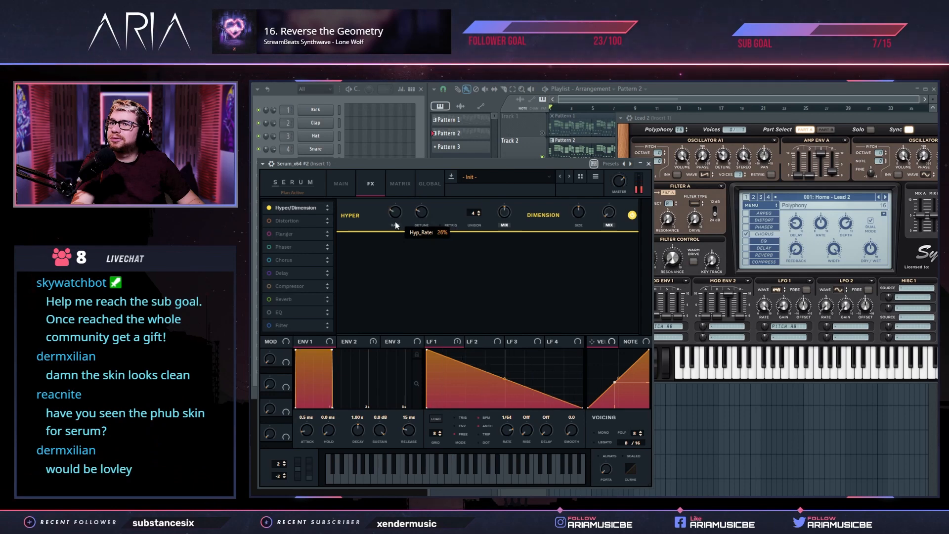
Raise the Hyper rate, set its detune to 17% and unison to 2, and compare the sound with Lead 2
drag(397, 220, 403, 199)
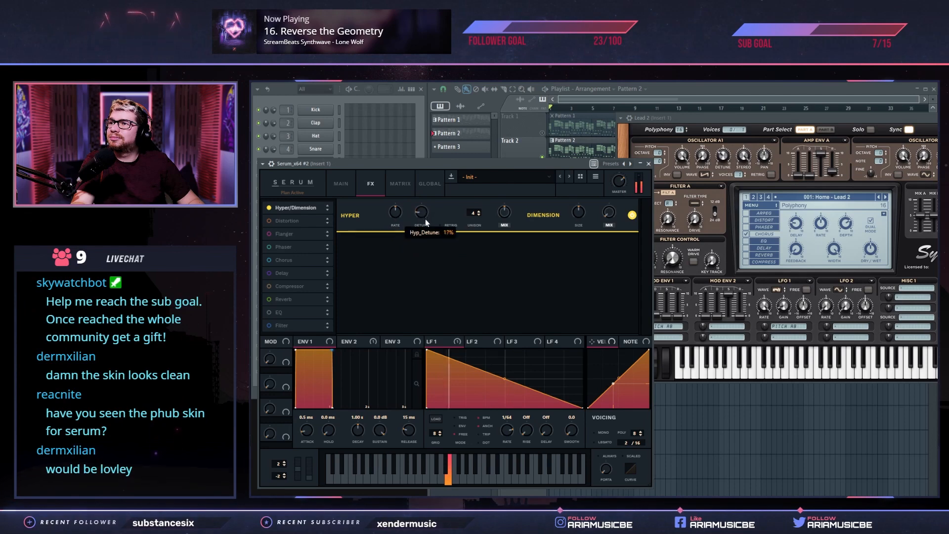
drag(481, 219, 472, 236)
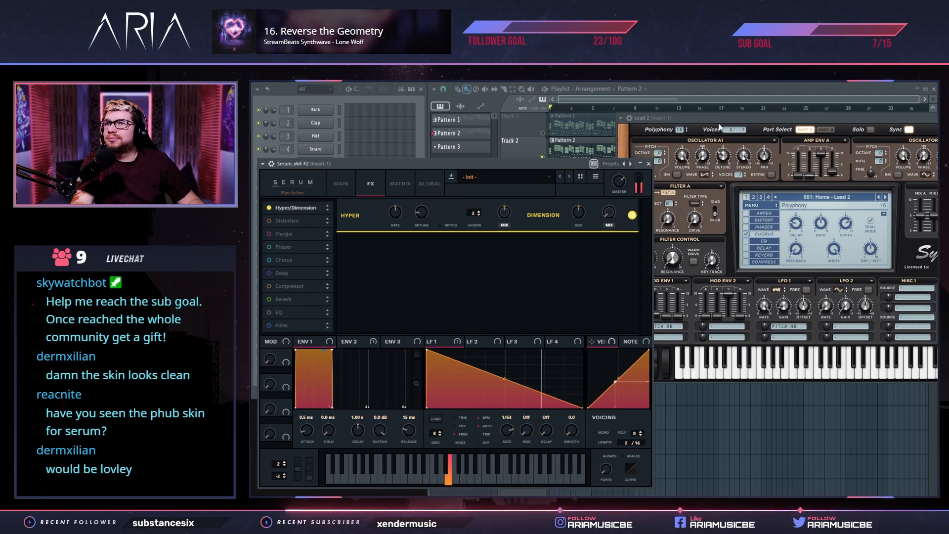
click(705, 138)
click(554, 166)
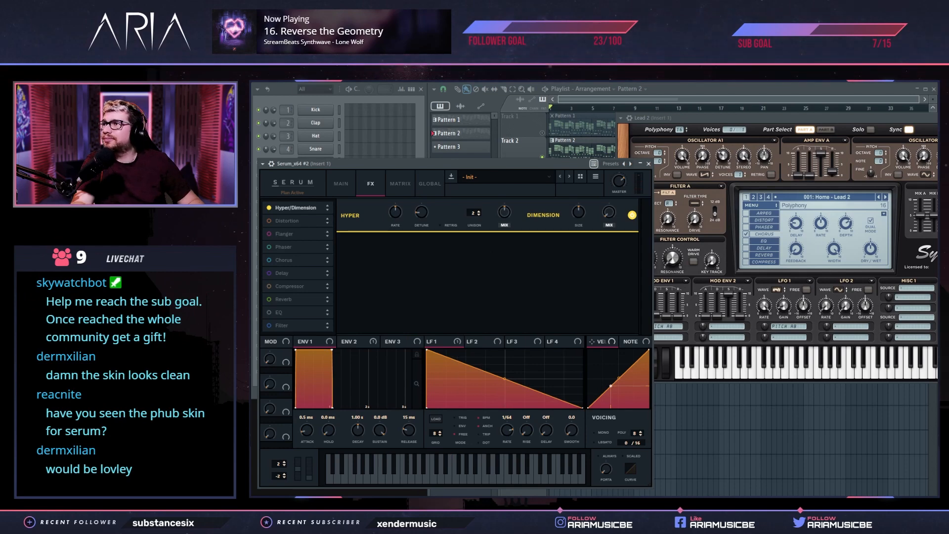
Lower the output of the LFO 1 to A coarse pitch modulation to 35 and compare it with Lead 2
click(400, 184)
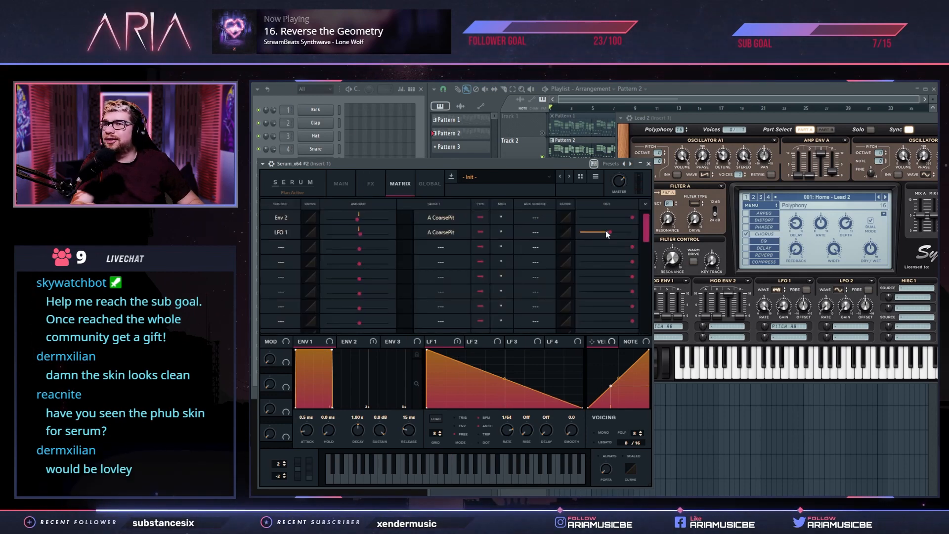
drag(609, 234, 591, 236)
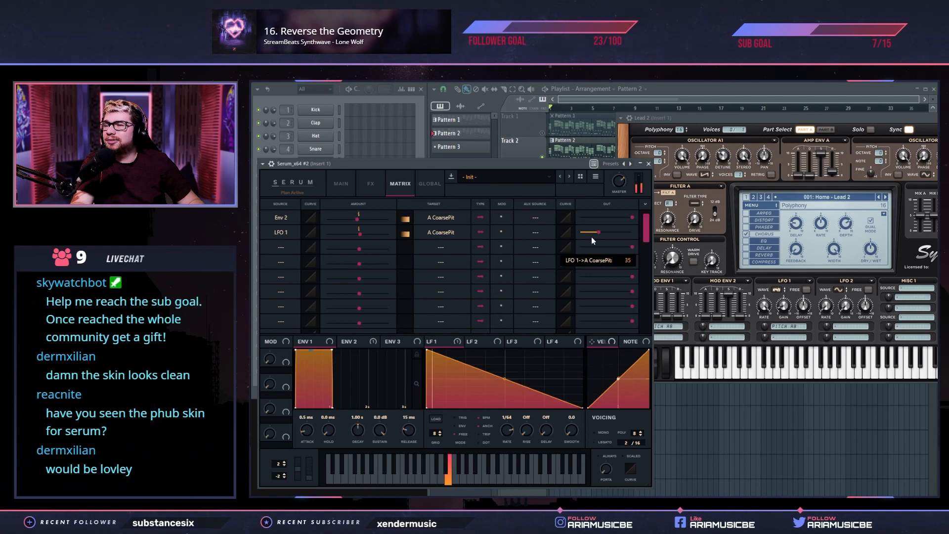
click(710, 138)
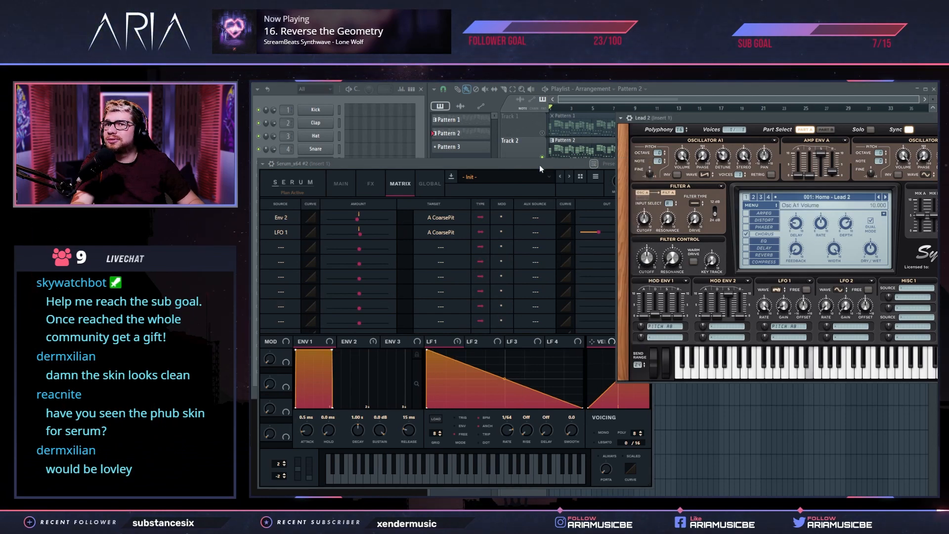
click(747, 235)
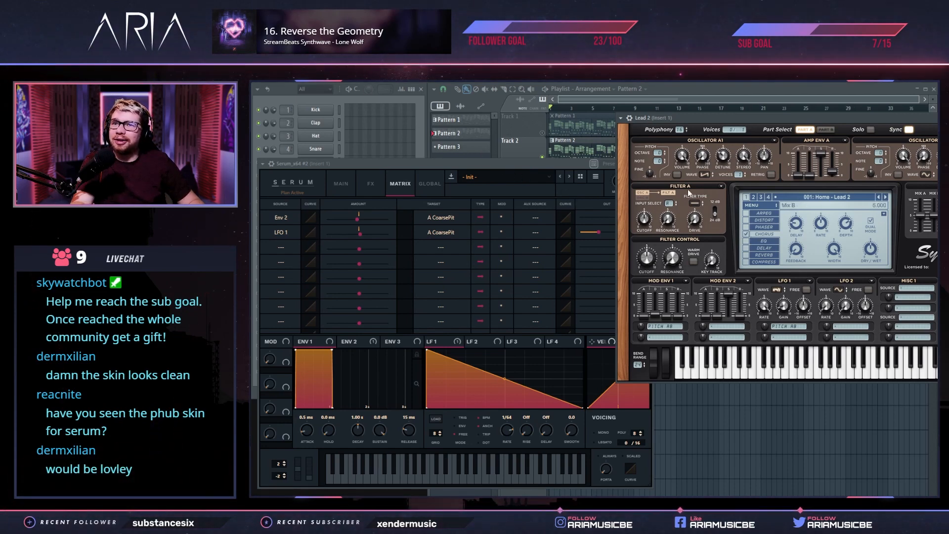
click(464, 166)
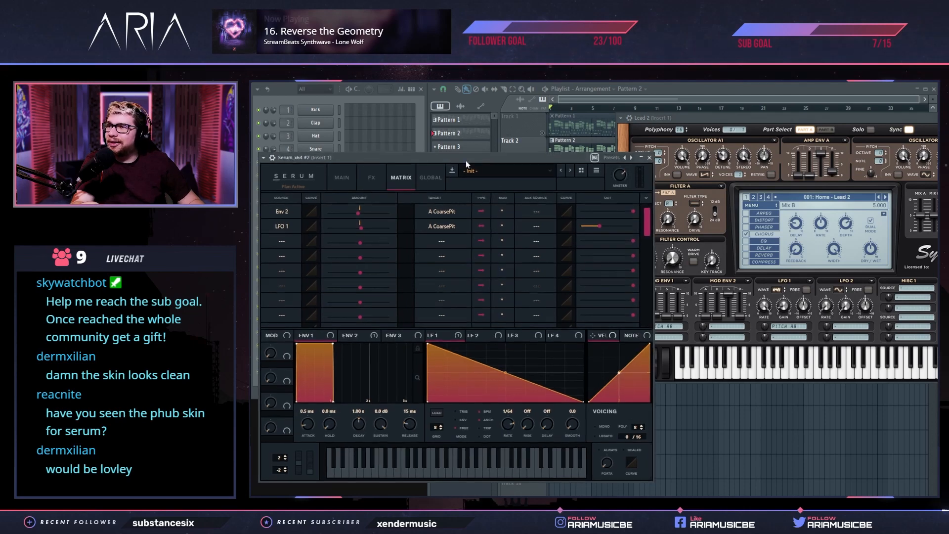
Try Hyper's retrigger option, switch it back off and raise the Hyper mix
click(372, 179)
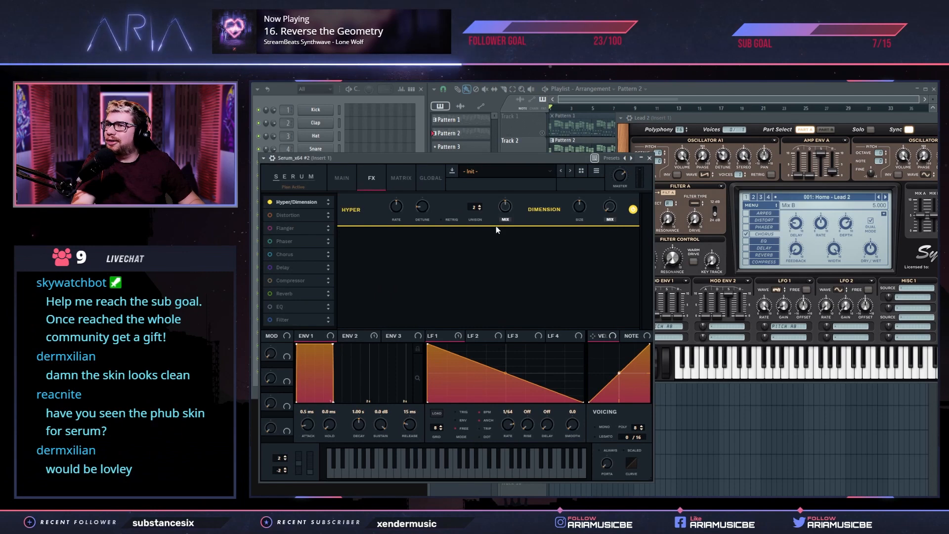
click(451, 220)
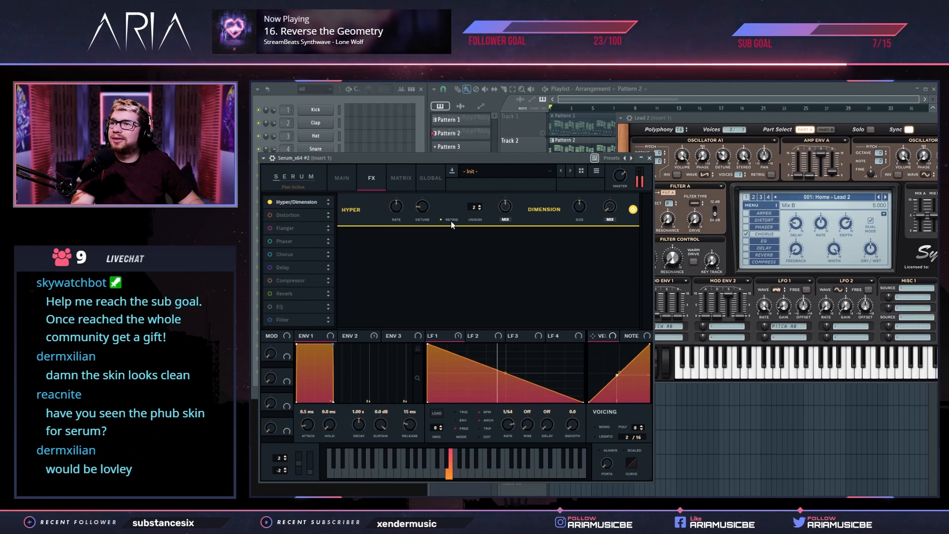
click(452, 222)
drag(509, 207, 516, 197)
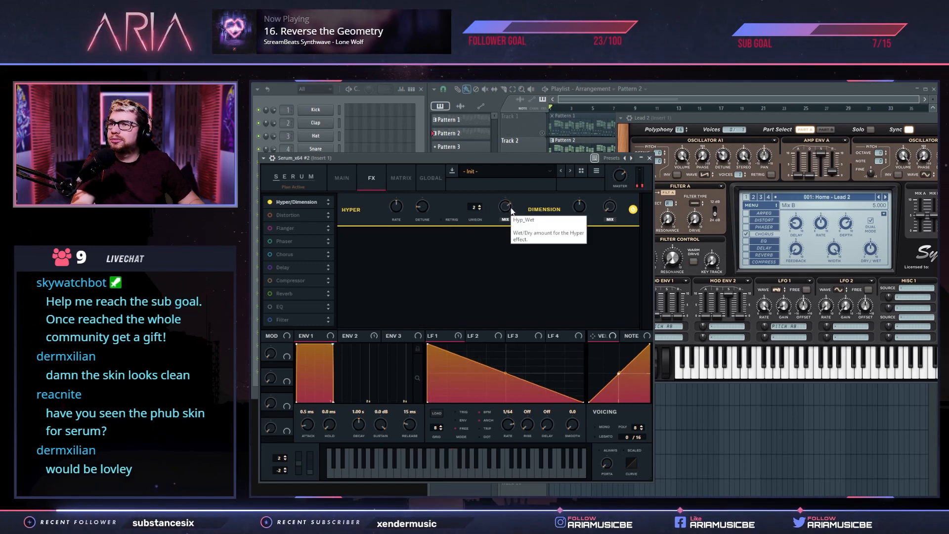
right_click(584, 208)
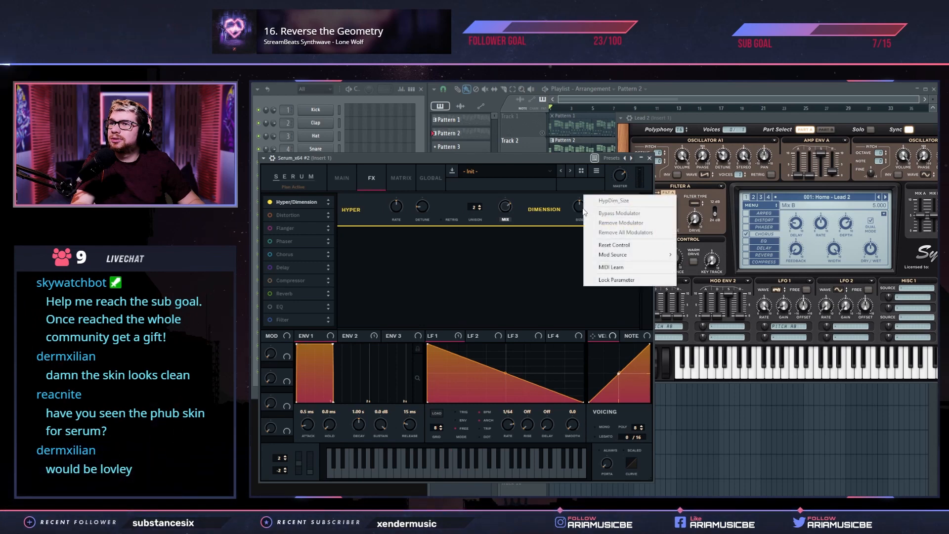
click(581, 208)
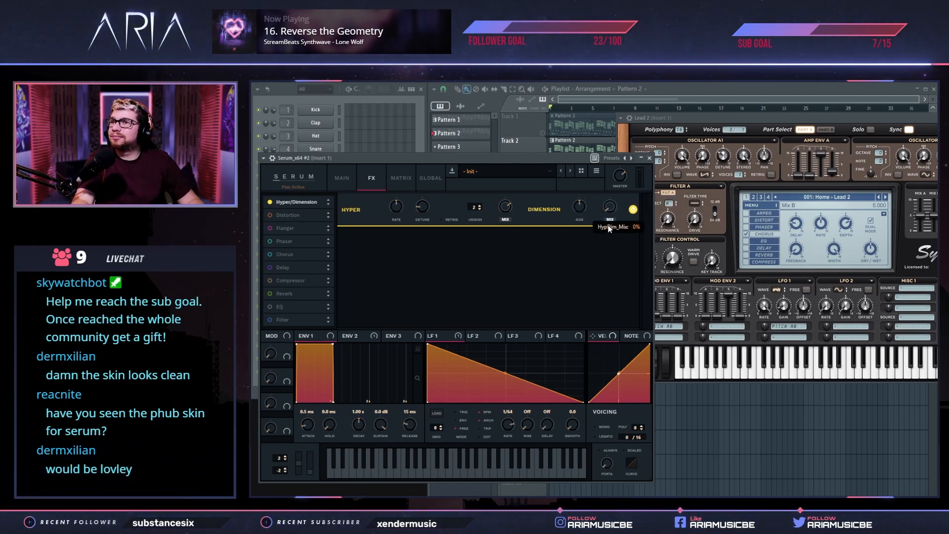
Fine-tune Hyper against the Lead 2 sound, ending at 61% mix, unison 4 and 16% detune
mouse_move(426, 198)
mouse_down()
mouse_move(438, 175)
mouse_move(433, 206)
mouse_up()
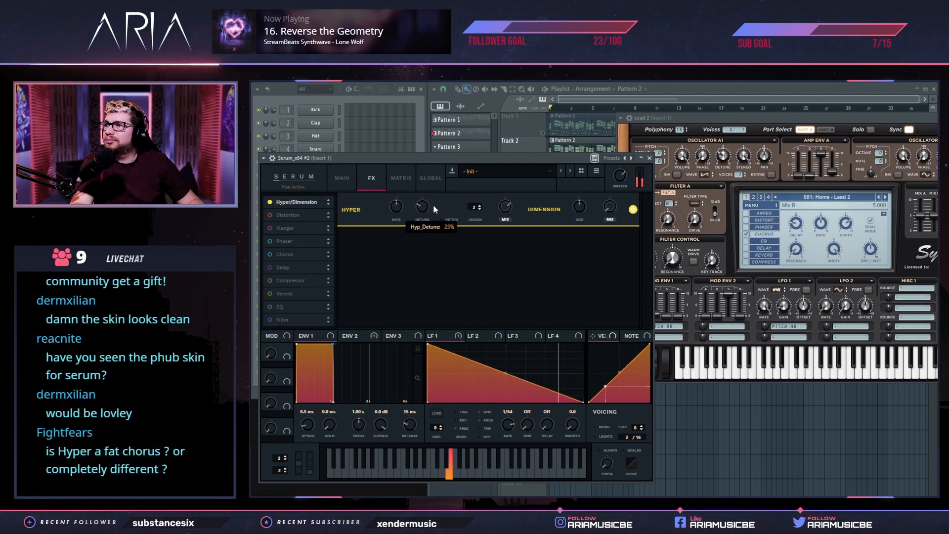
click(712, 119)
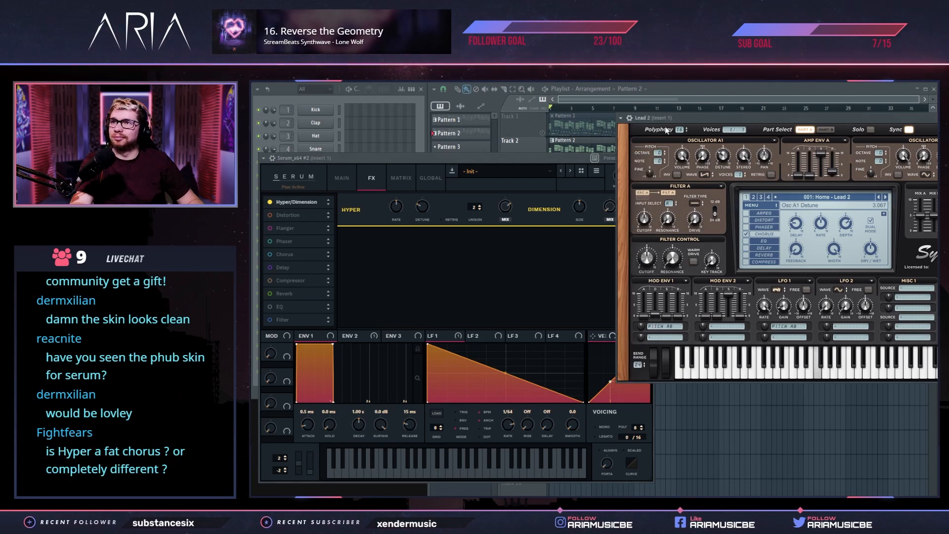
click(523, 157)
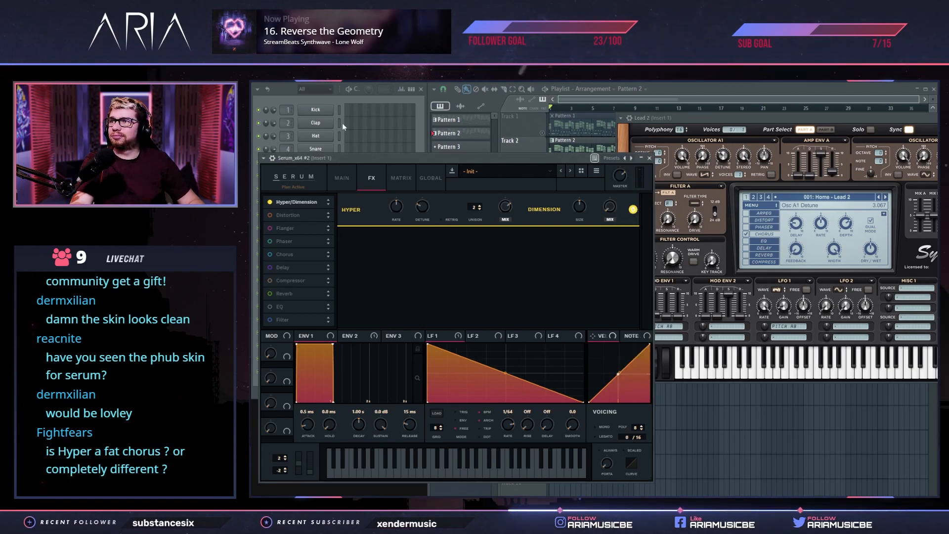
mouse_move(424, 210)
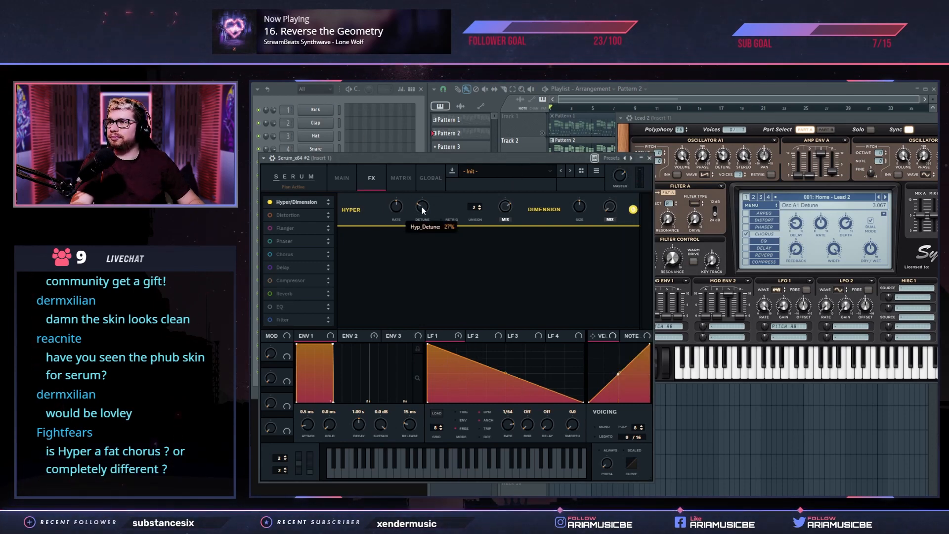
drag(504, 211, 514, 173)
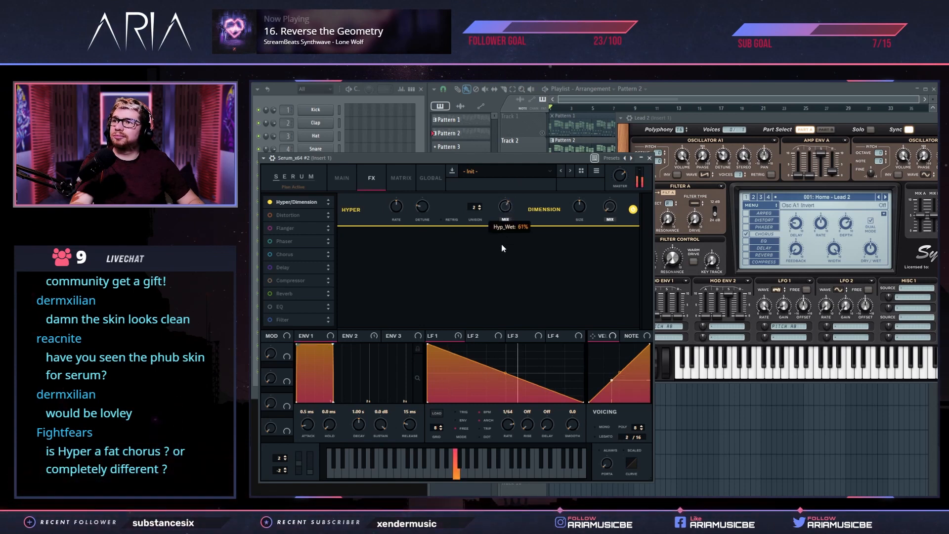
drag(474, 207, 484, 195)
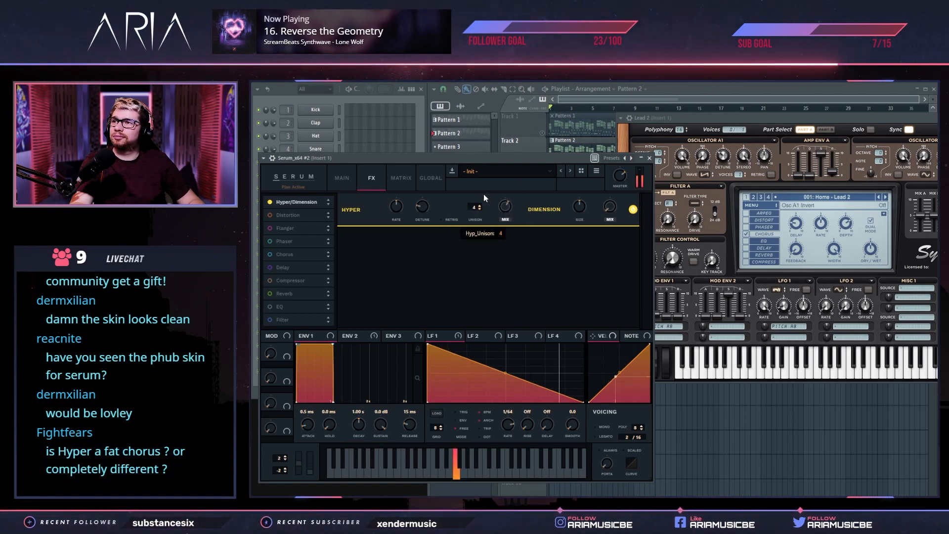
drag(433, 197, 432, 227)
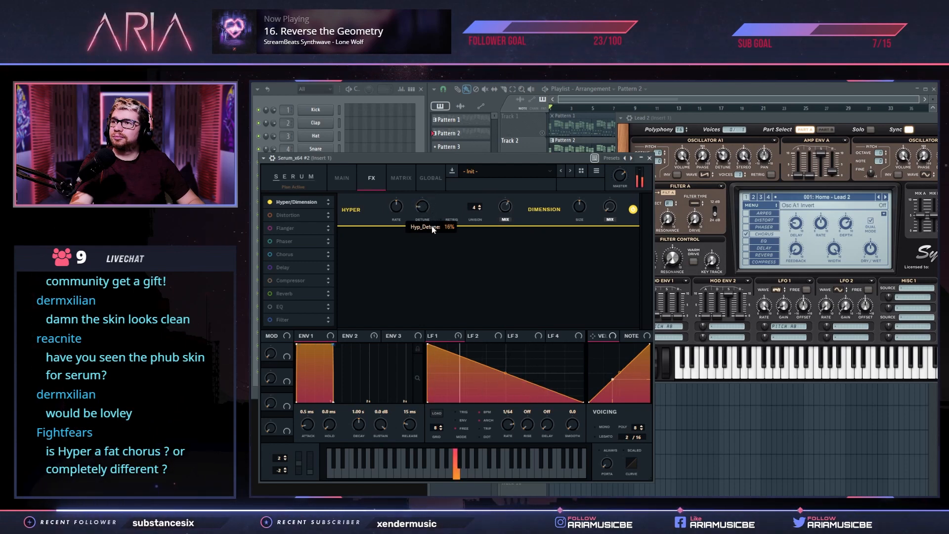
Compare the chorus and Hyper/Dimension effects together and separately, finishing with only Hyper/Dimension enabled
click(270, 254)
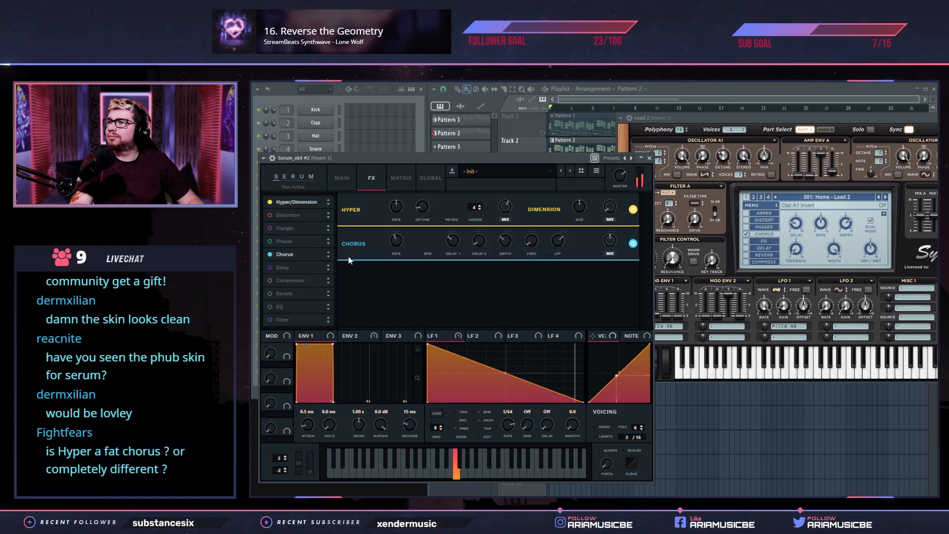
click(270, 203)
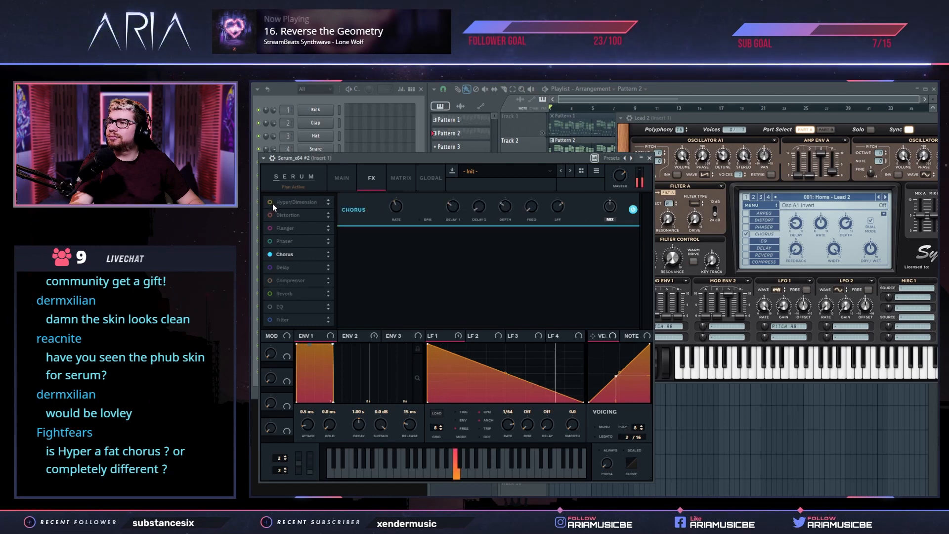
click(272, 203)
click(271, 254)
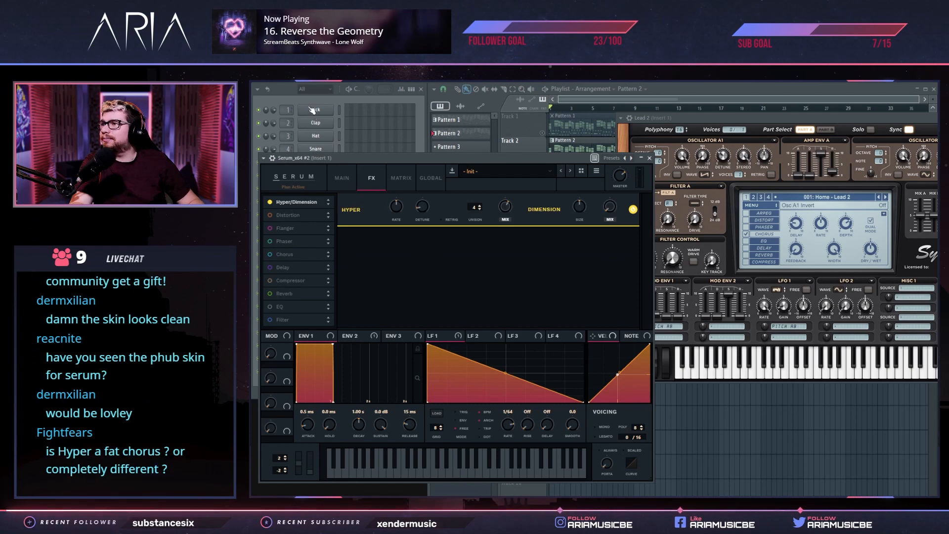
Enable the chorus alongside Hyper/Dimension, move it ahead of Hyper in the effects chain and raise its depth
click(622, 130)
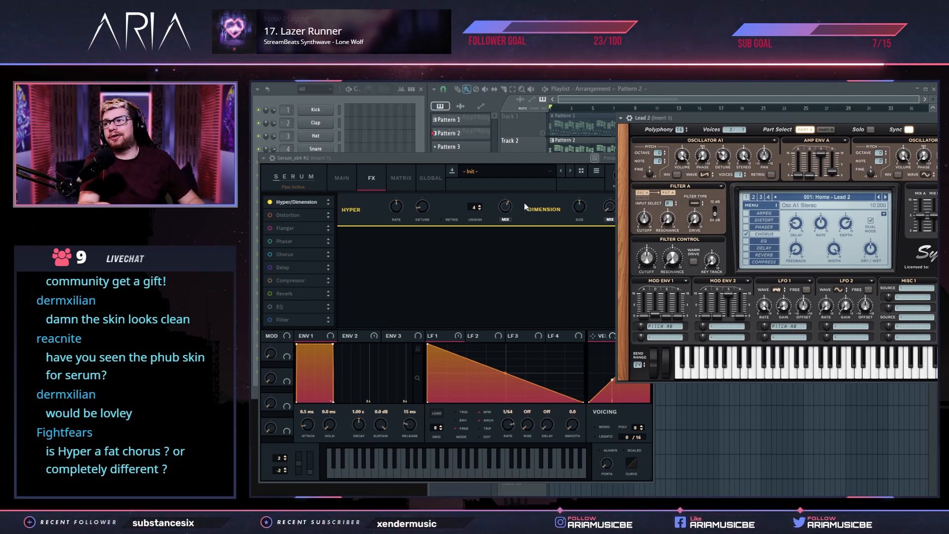
click(296, 256)
click(270, 255)
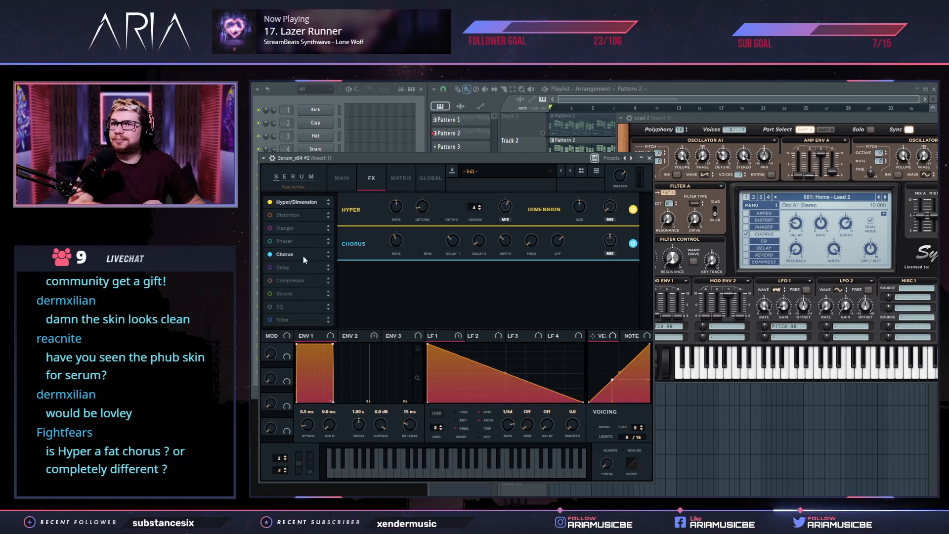
drag(303, 253, 294, 194)
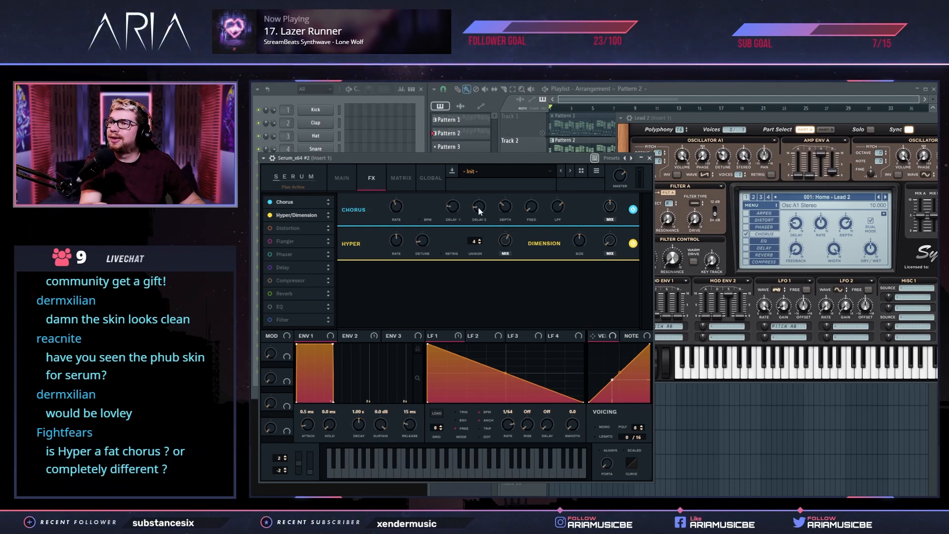
drag(508, 209, 522, 197)
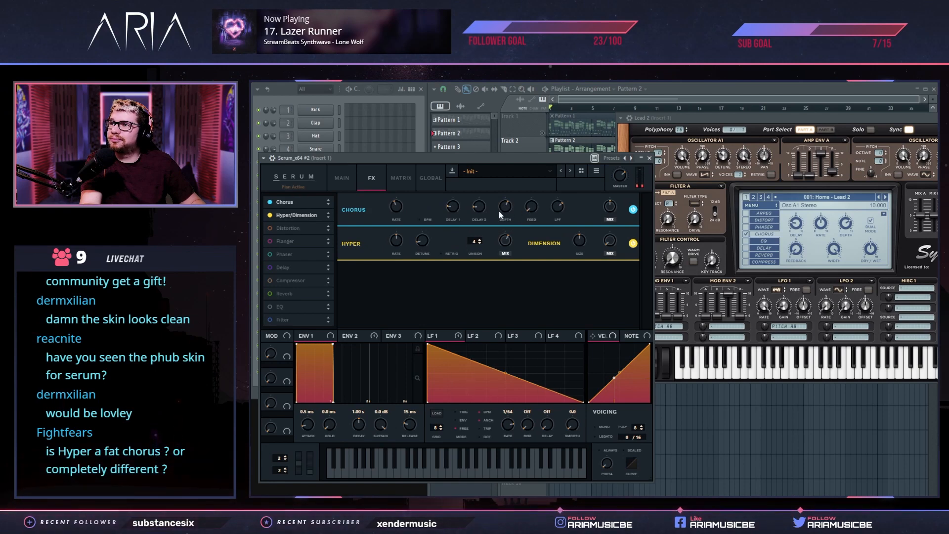
Bypass the chorus, check the sound with and without Hyper, and set Hyper's unison to 7 and detune to 43%
click(633, 209)
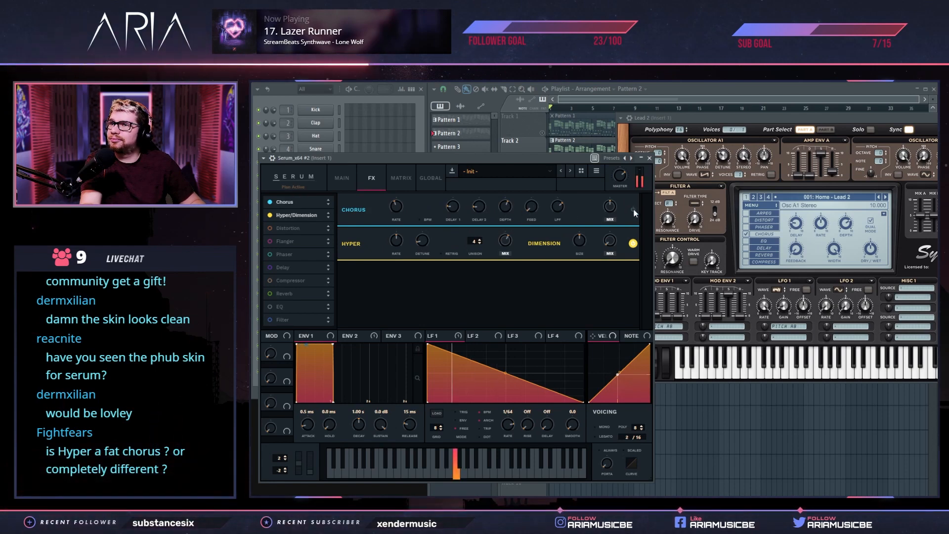
click(633, 243)
click(633, 244)
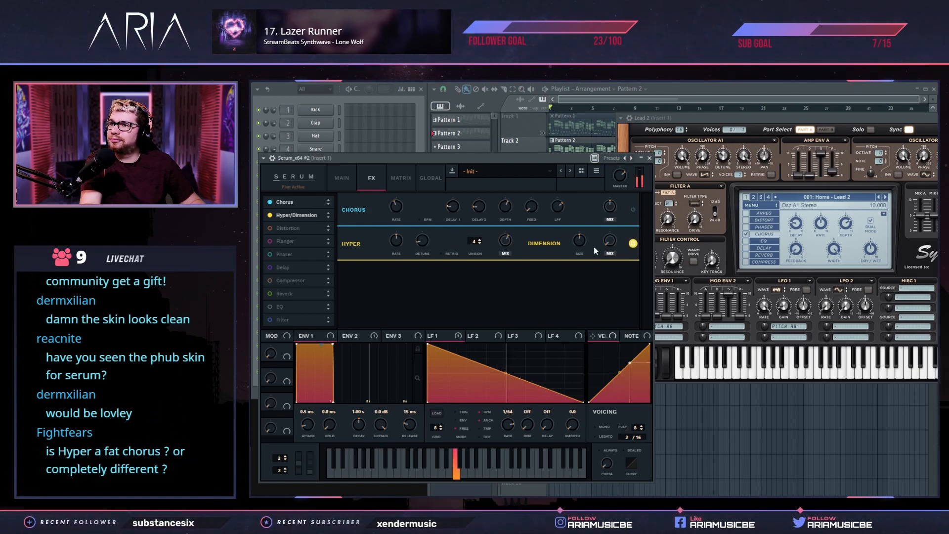
drag(477, 242, 483, 224)
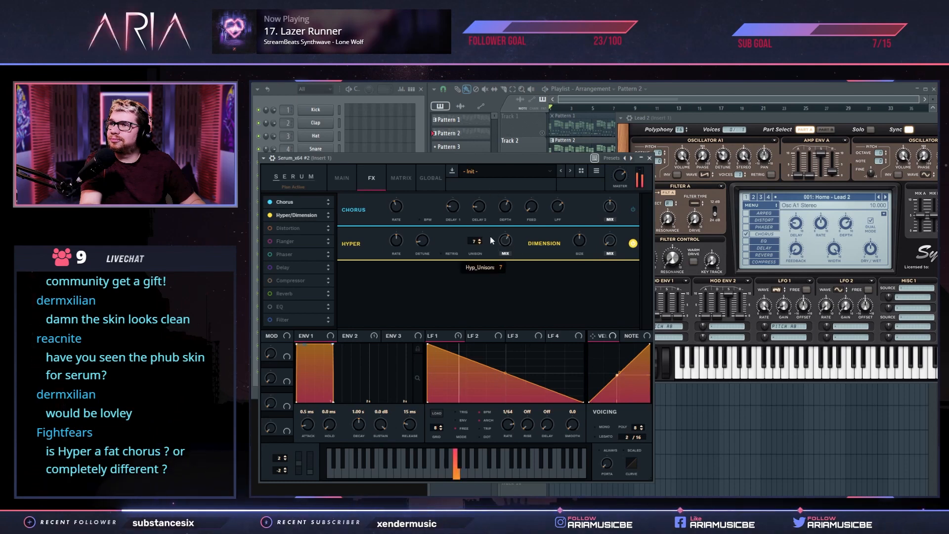
mouse_move(428, 240)
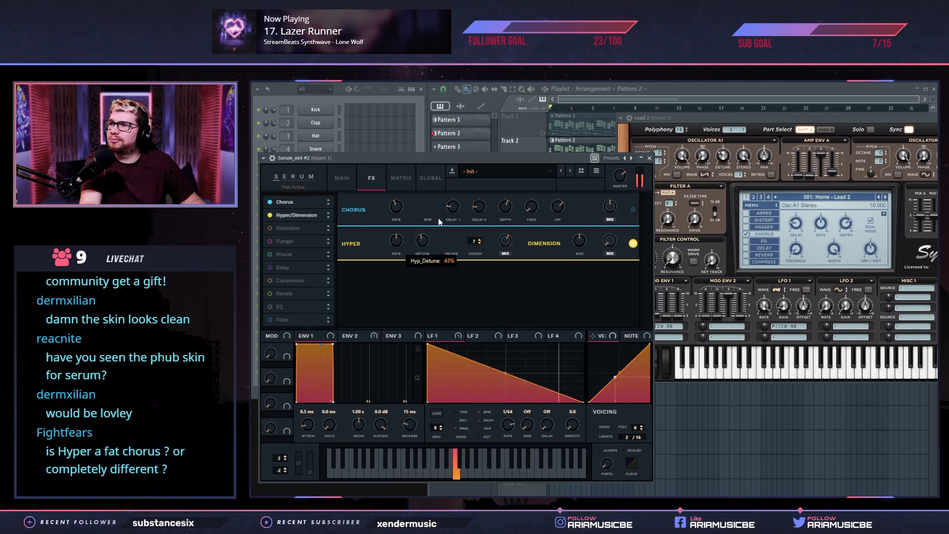
Lower Hyper's unison to 2 in Serum #2 and reposition the Lead 2 Sylenth1 window in front of it
drag(476, 252, 480, 310)
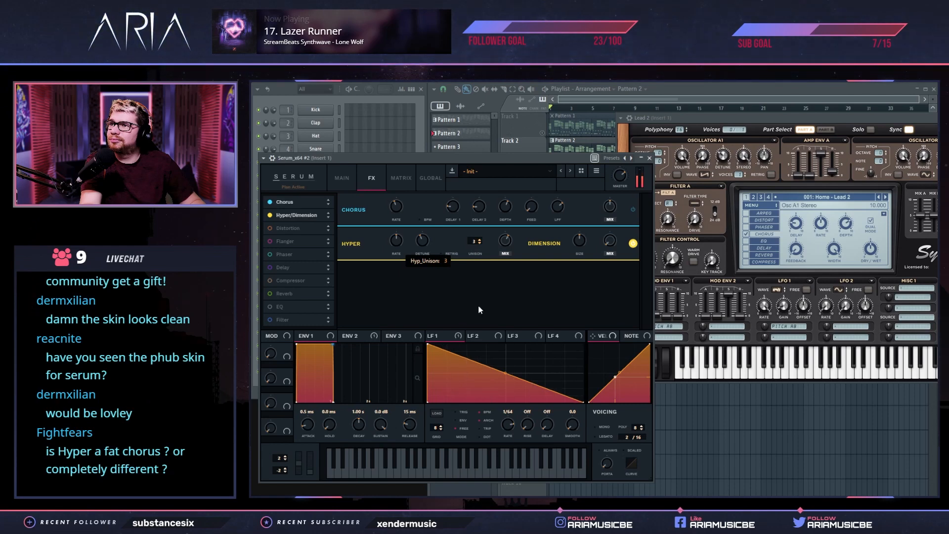
drag(474, 245, 473, 257)
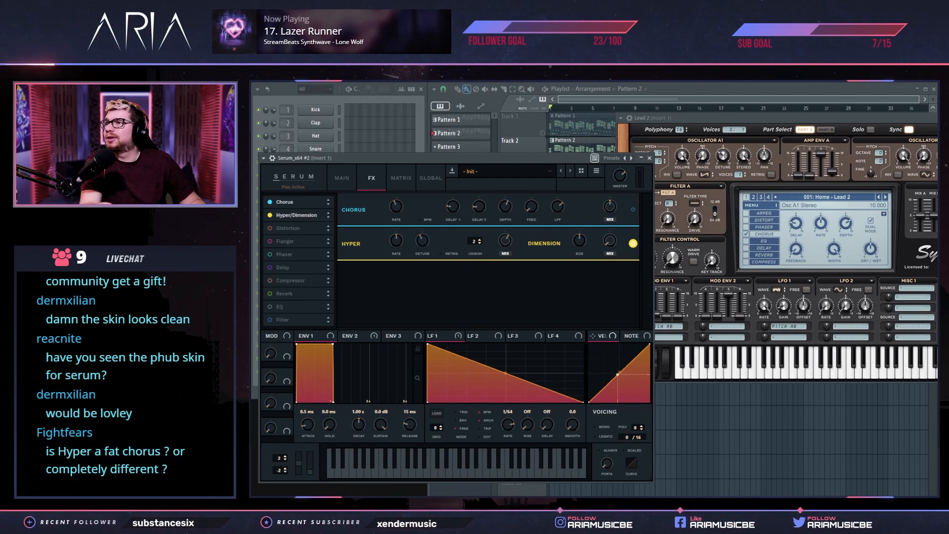
click(731, 117)
drag(719, 119, 637, 154)
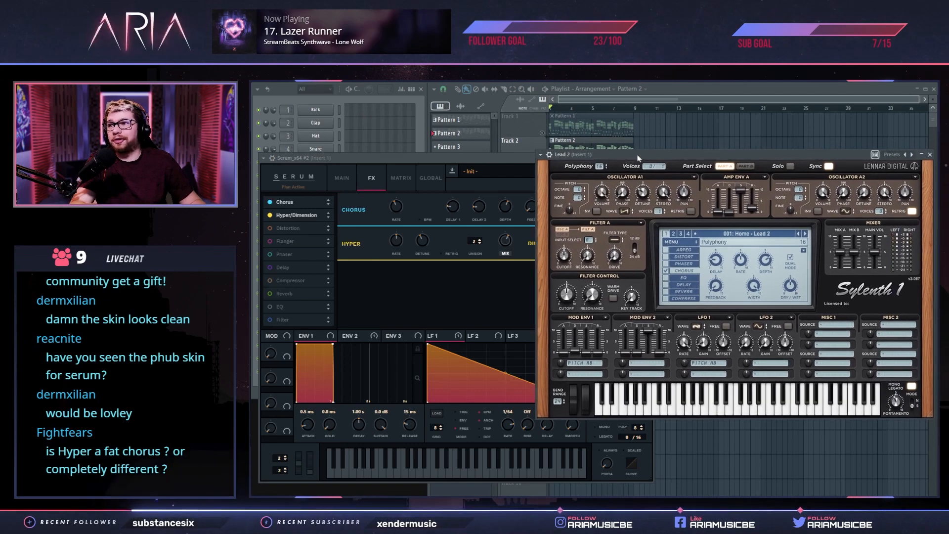
Route the Serum_x64 #2 channel to mixer track 11 and open the Fruity Chorus settings on that track
click(310, 102)
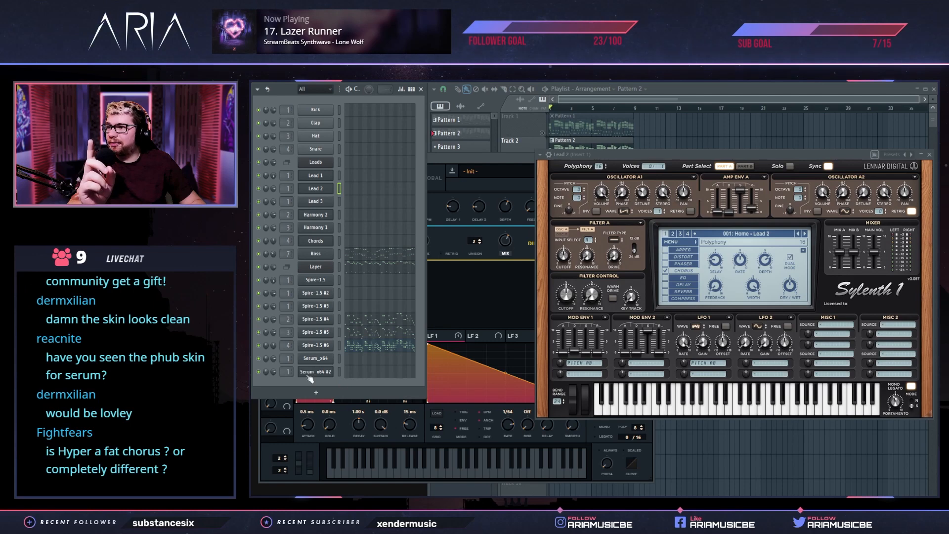
double_click(288, 372)
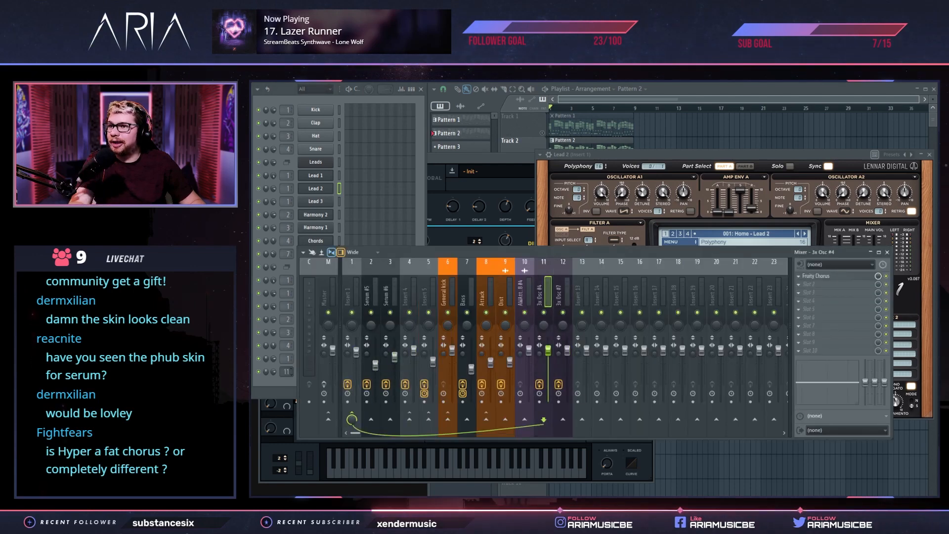
click(823, 277)
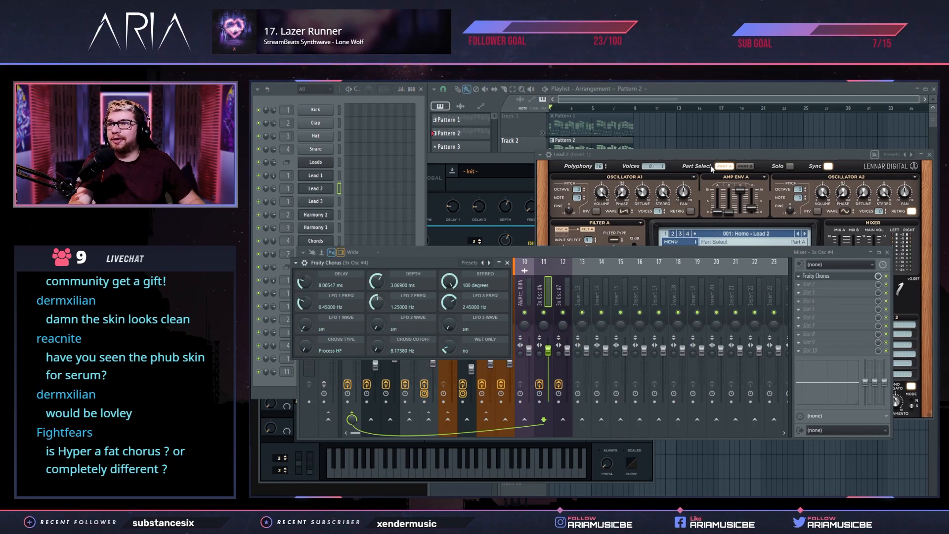
Compare Serum #2 with and without Hyper/Dimension against Lead 2, check its oscillators and leave Hyper/Dimension enabled
click(497, 163)
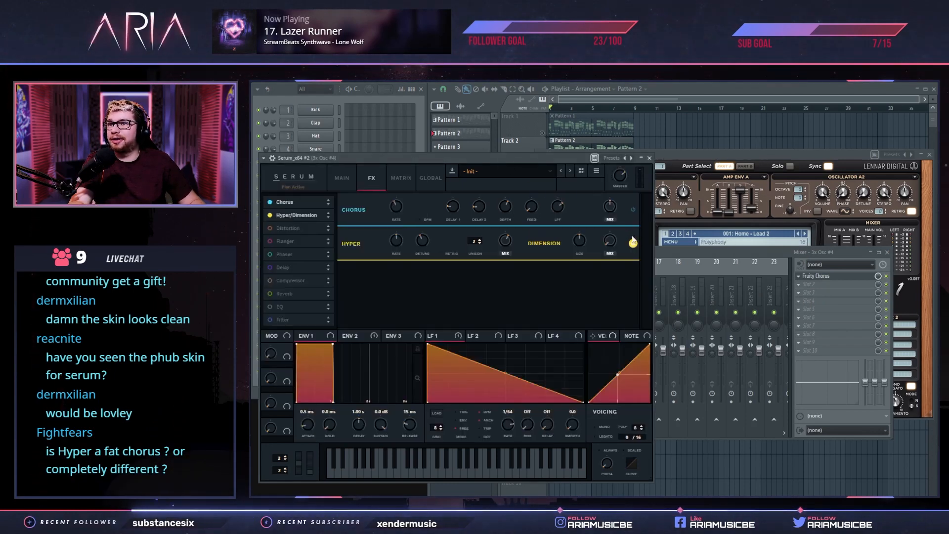
click(634, 245)
click(634, 245)
click(635, 246)
click(685, 158)
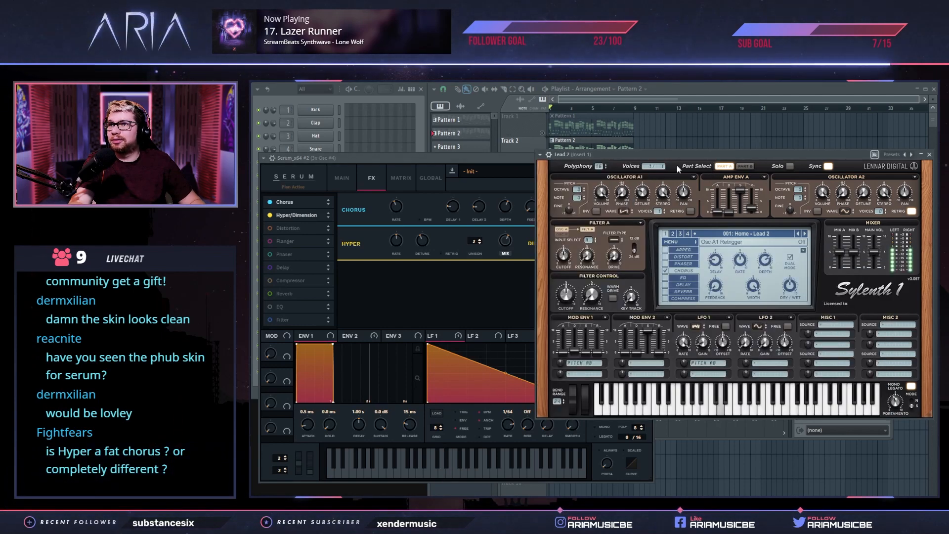
click(487, 159)
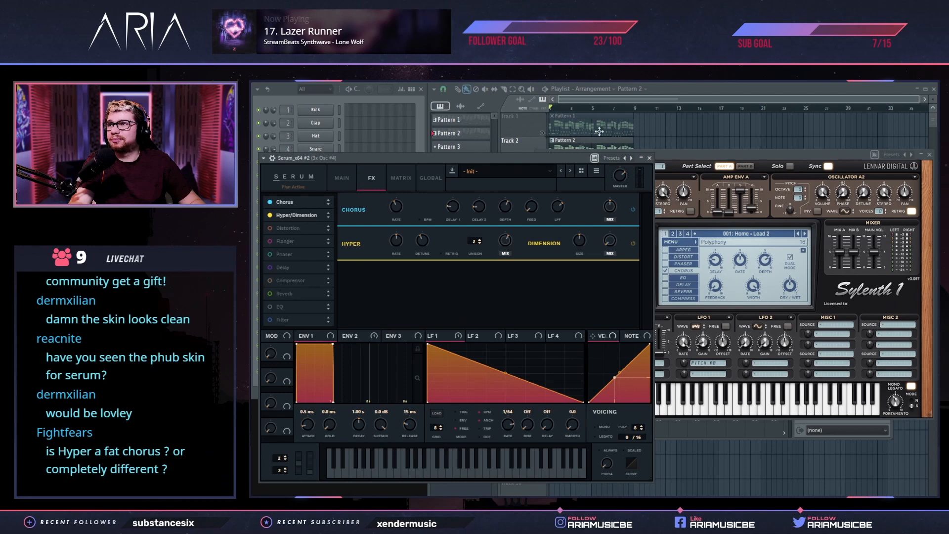
click(347, 172)
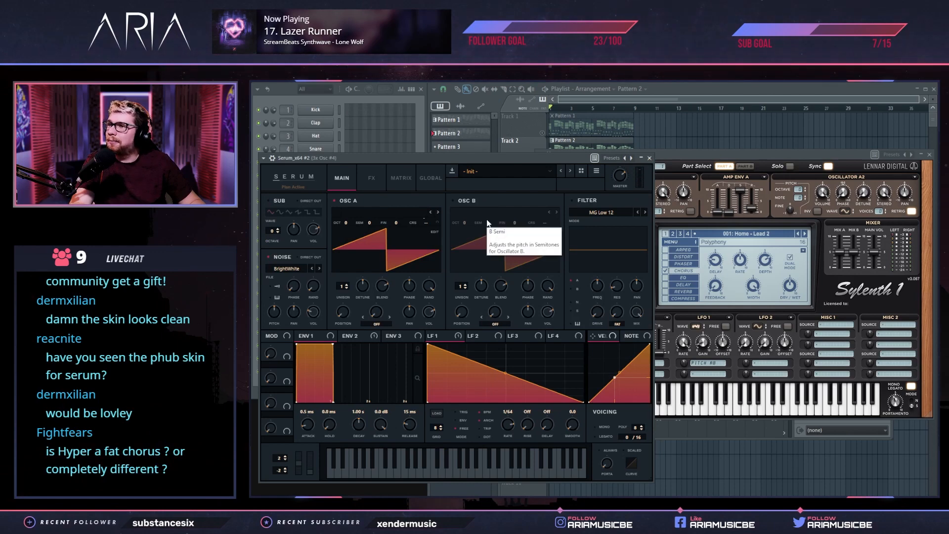
click(378, 179)
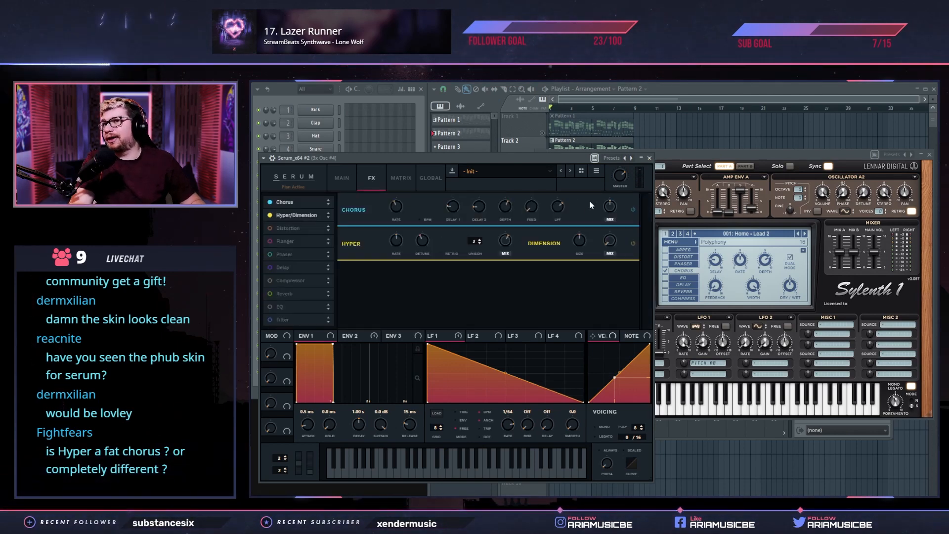
click(633, 244)
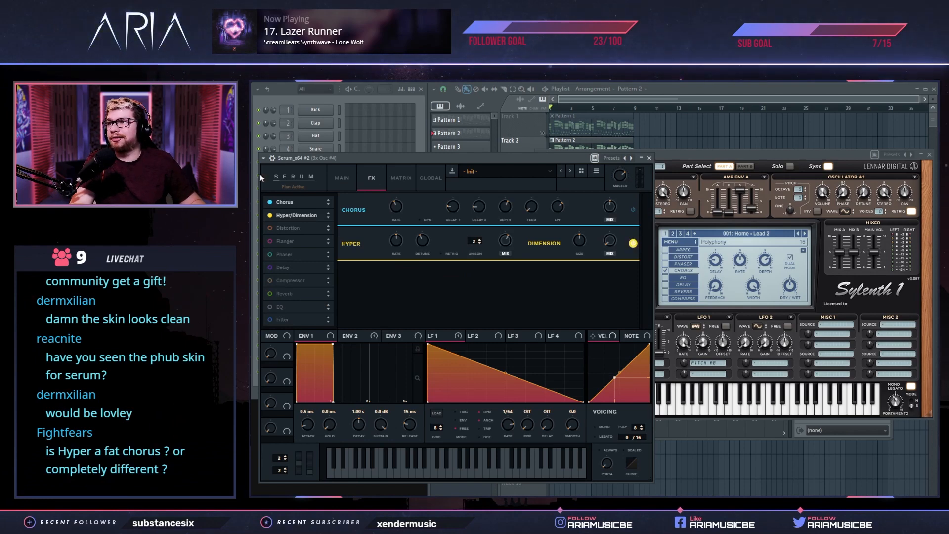
Clone the Serum_x64 #2 channel and place the copy's window in front beside the Lead 2 synth
click(256, 392)
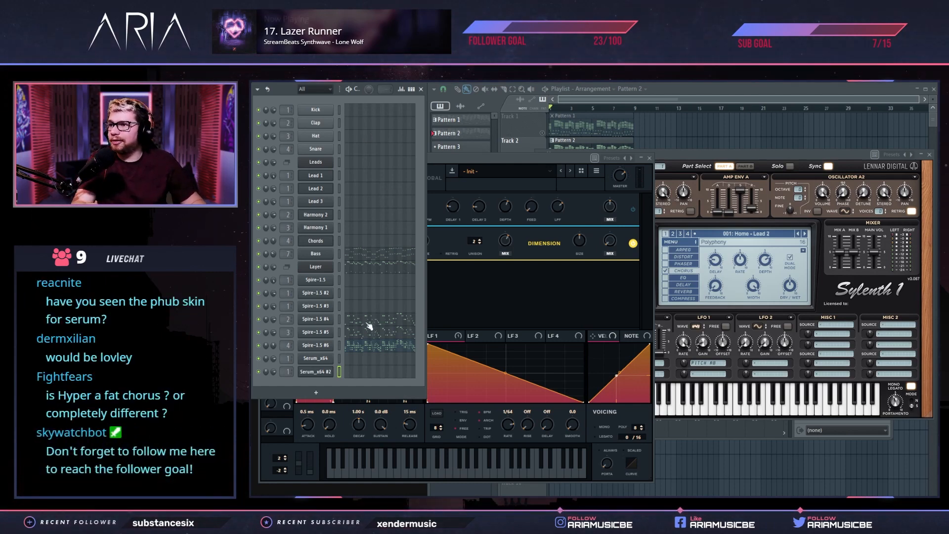
right_click(327, 372)
click(359, 446)
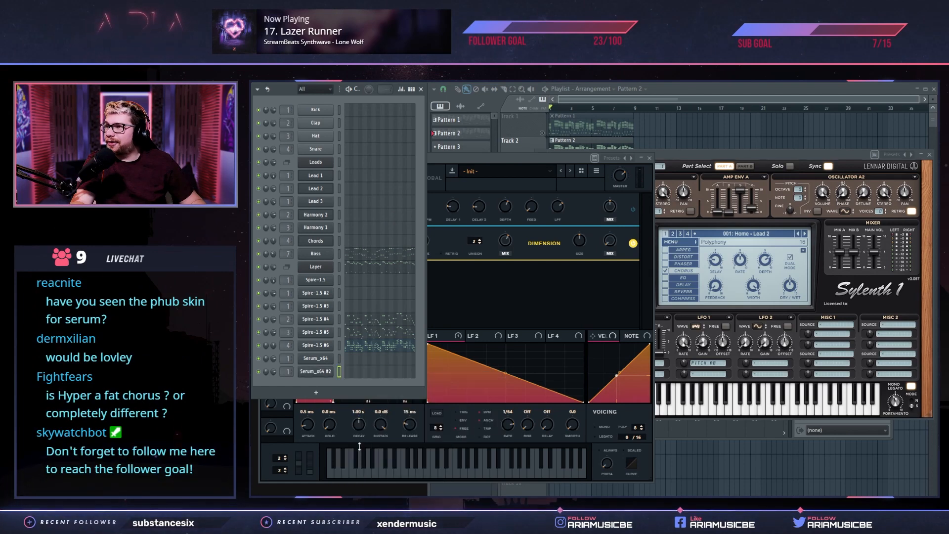
drag(442, 187, 448, 290)
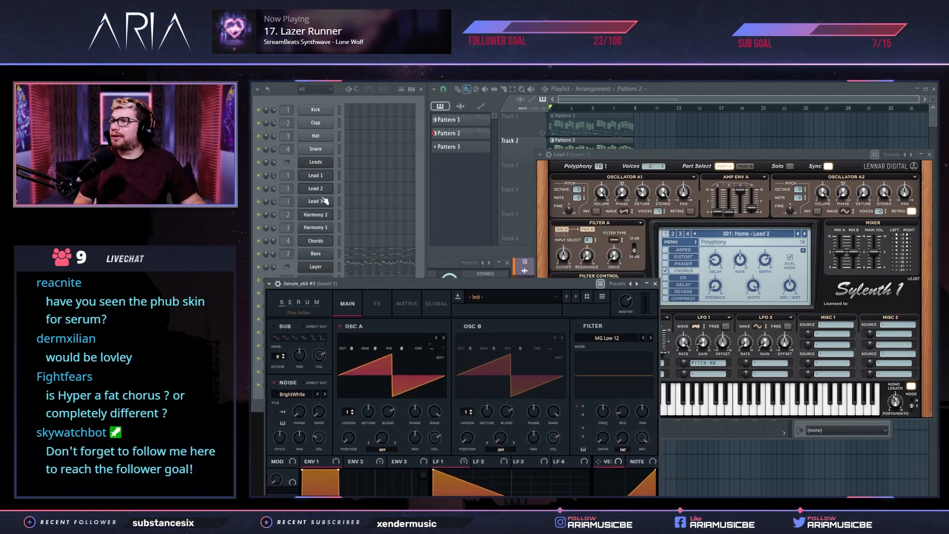
drag(543, 283, 562, 152)
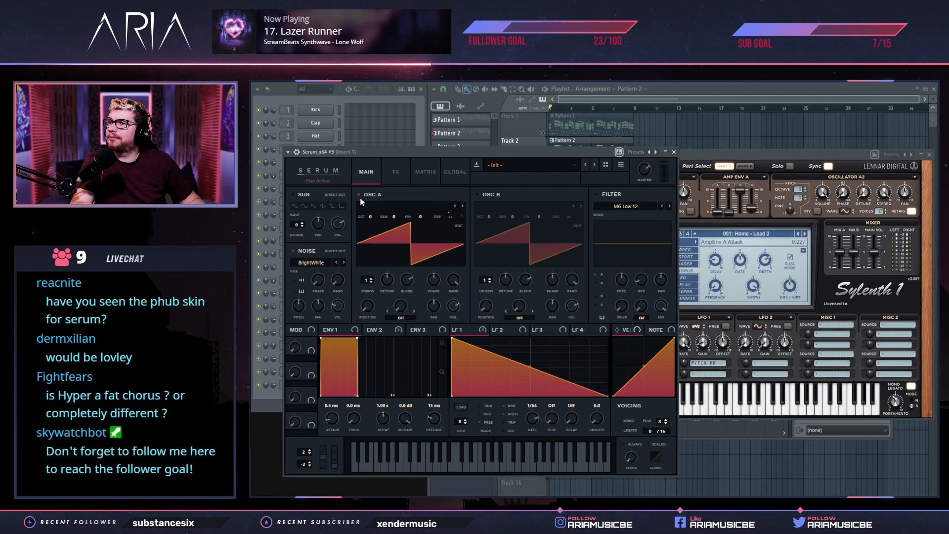
Enable OSC B, set the unison of OSC A and OSC B to 8 voices, and lower the detune of both
drag(365, 284, 373, 254)
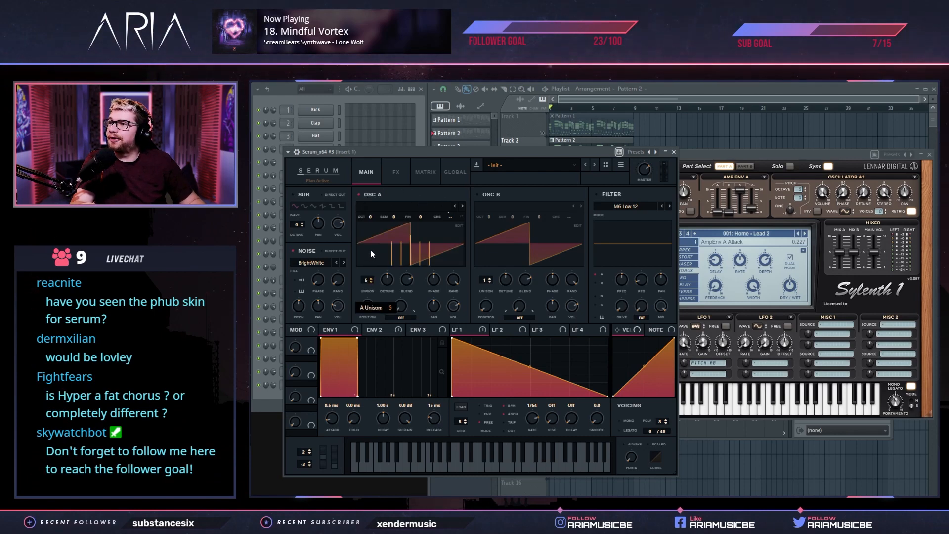
drag(485, 281, 494, 237)
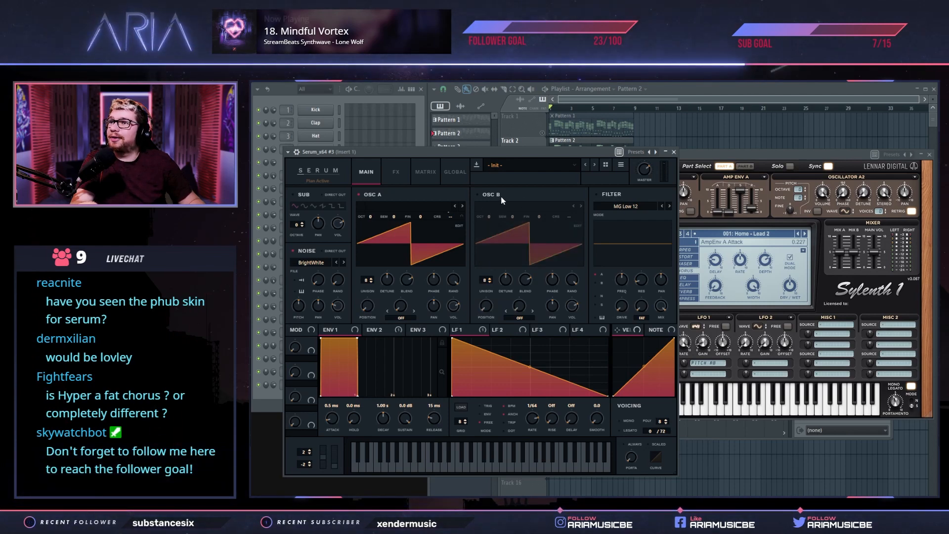
click(479, 194)
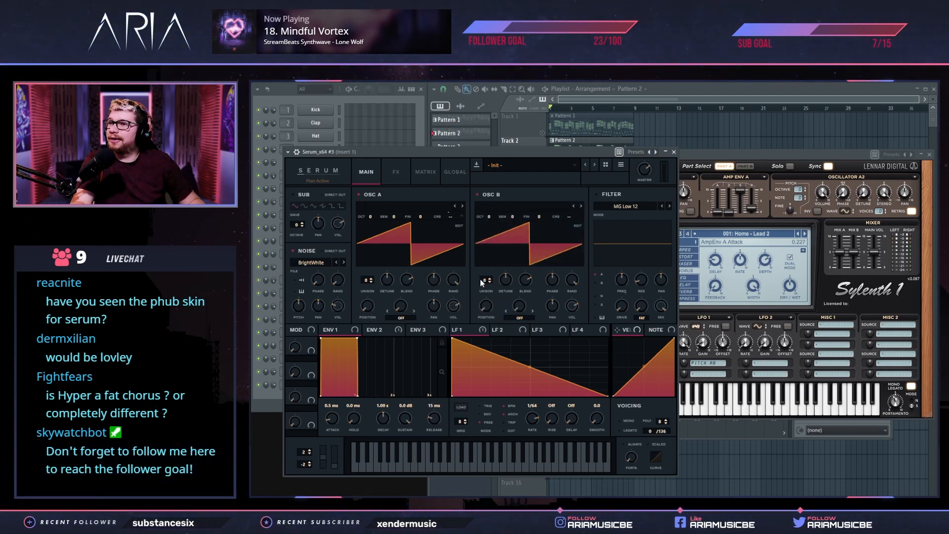
drag(387, 282, 387, 285)
drag(510, 282, 511, 284)
Fine-tune OSC B's detune while auditioning the patch with its effects bypassed, and turn off the noise oscillator
click(273, 410)
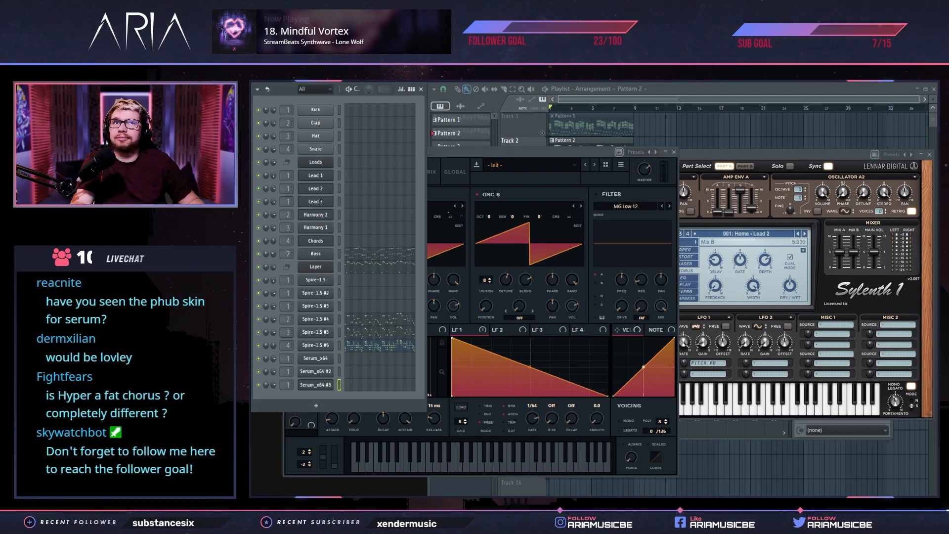
click(581, 153)
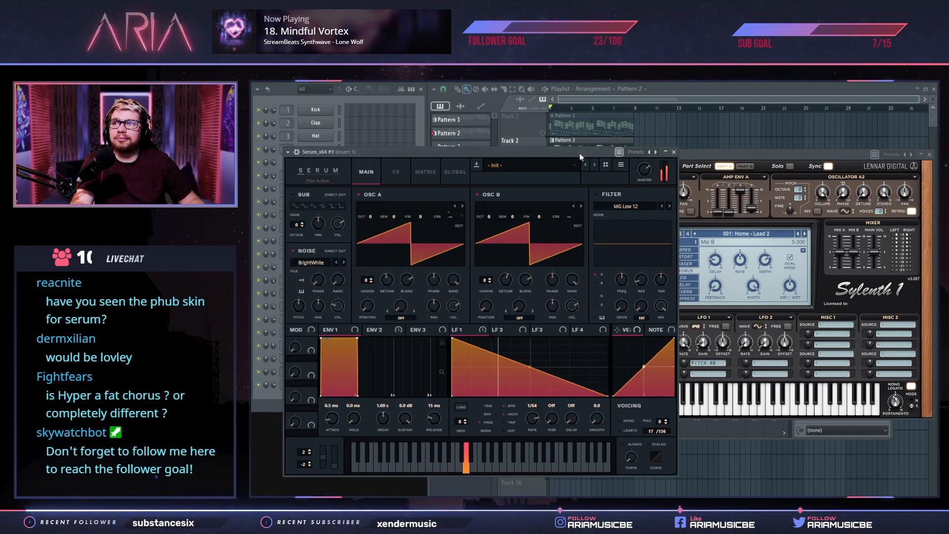
drag(509, 286, 509, 286)
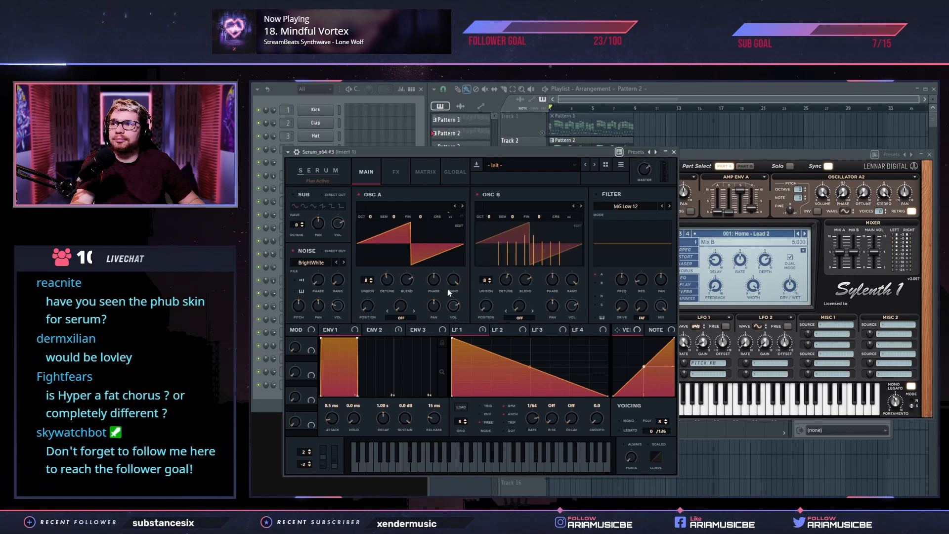
click(510, 286)
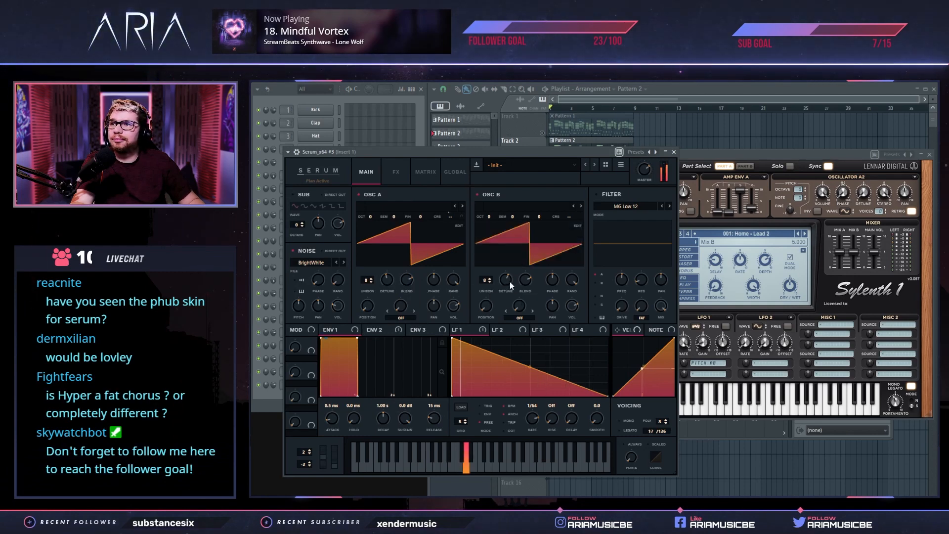
click(405, 173)
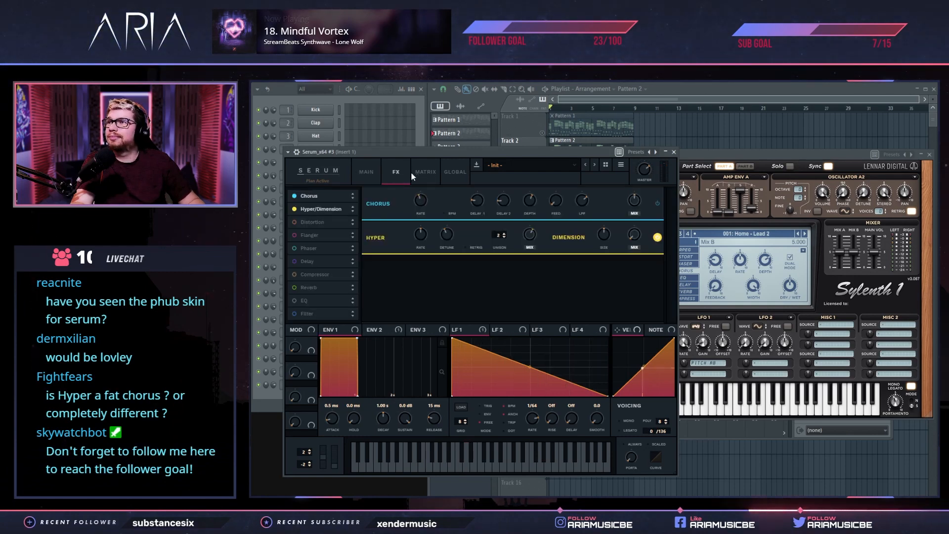
click(368, 174)
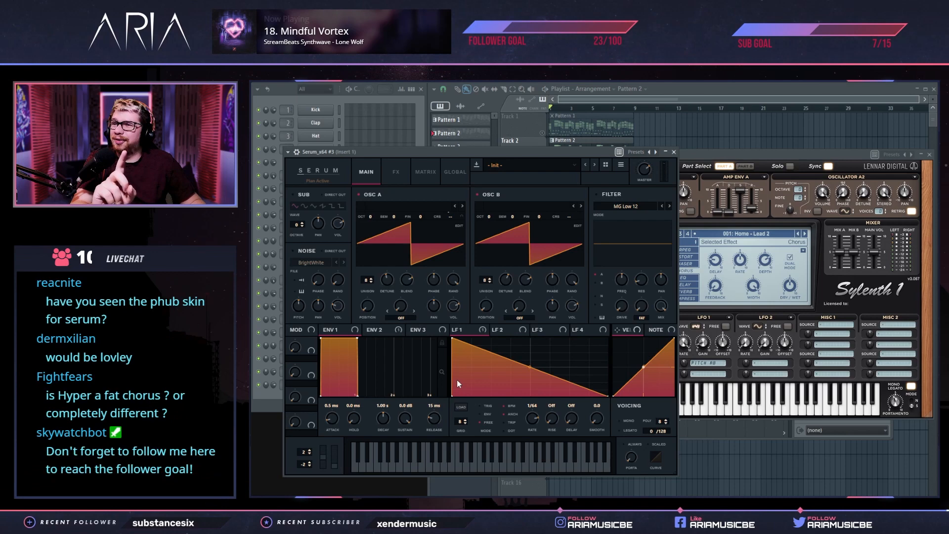
Try OSC A's wavetable as LFO 1's shape, and shape the LFO from Reesey Mess 4 [SL] loaded in OSC B
click(463, 408)
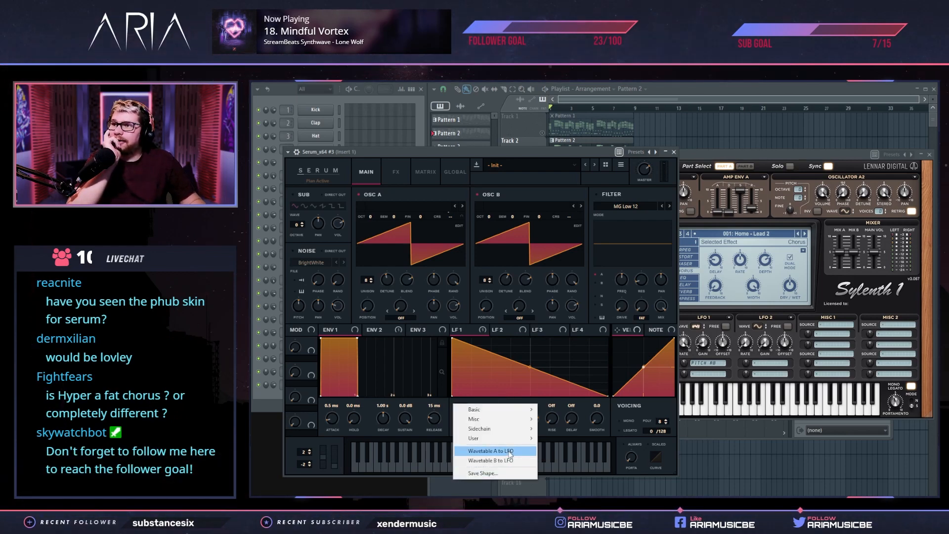
click(510, 452)
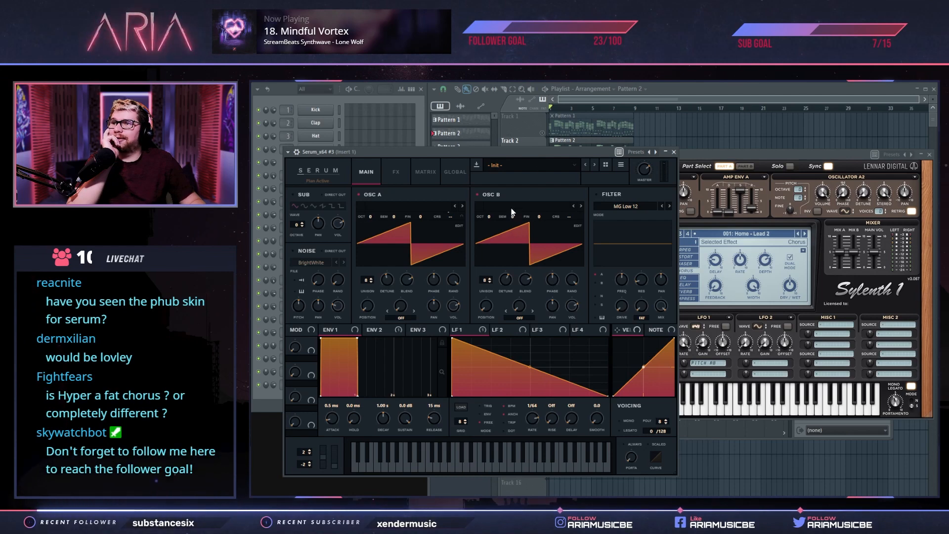
click(512, 213)
mouse_move(539, 218)
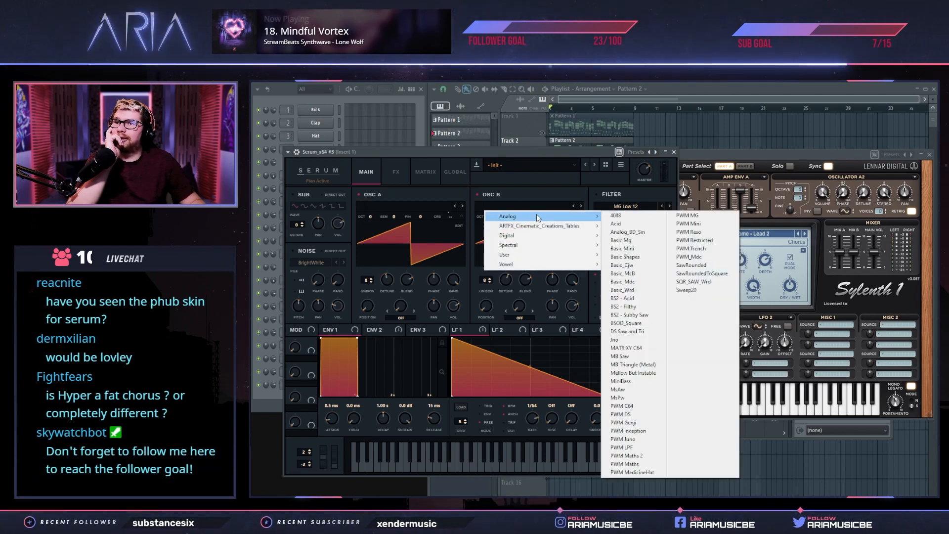
mouse_move(560, 247)
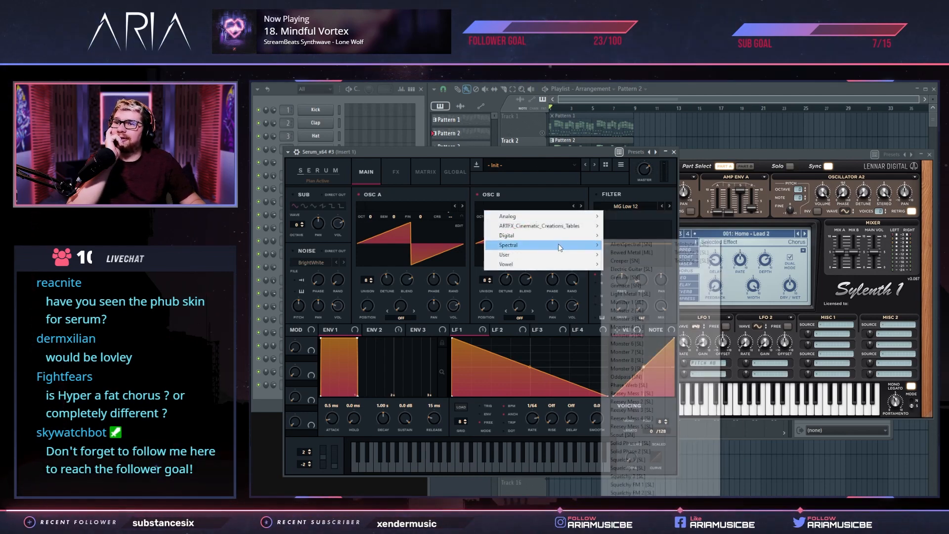
click(626, 418)
click(461, 407)
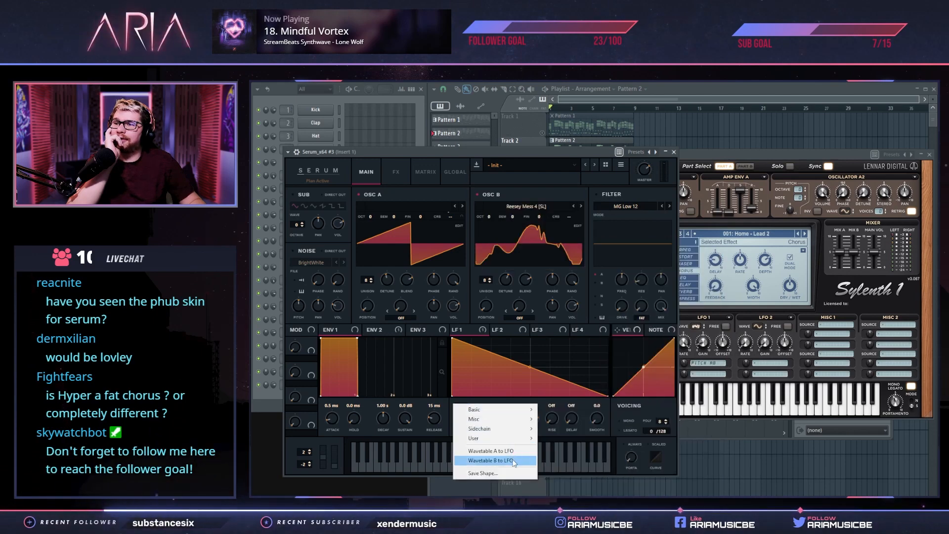
click(514, 461)
Load the Basic Shapes wavetable into OSC B and OSC A, setting OSC B's wavetable position to 2 and matching it on OSC A
click(526, 212)
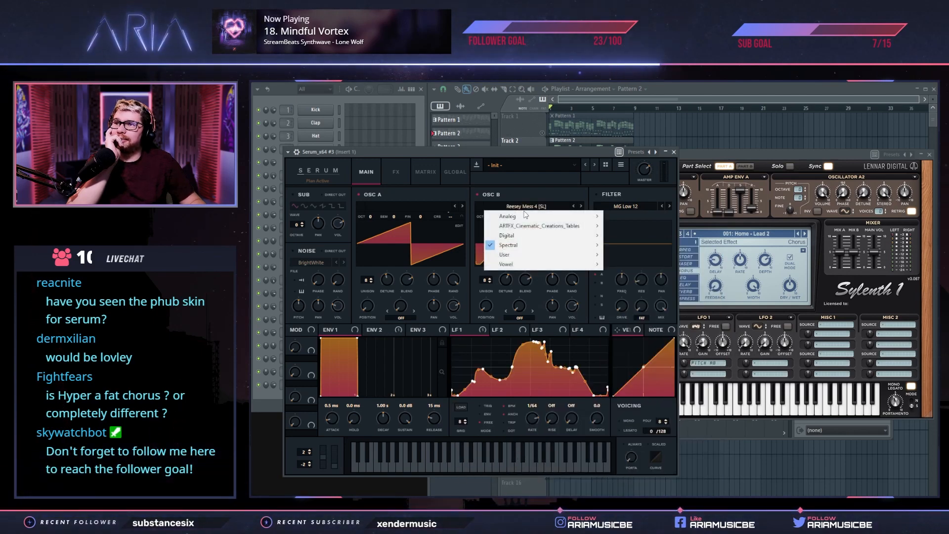
mouse_move(530, 217)
click(621, 245)
drag(495, 306, 495, 293)
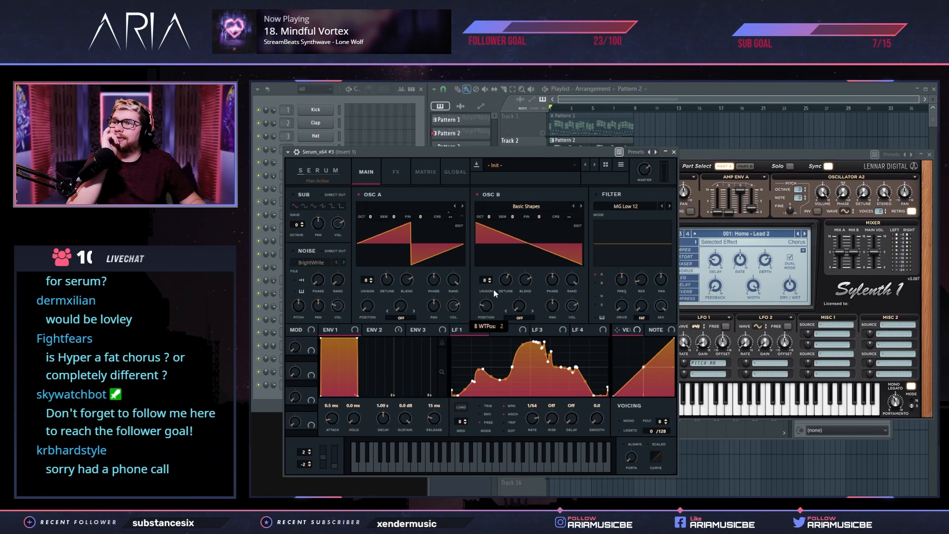
click(416, 210)
mouse_move(425, 216)
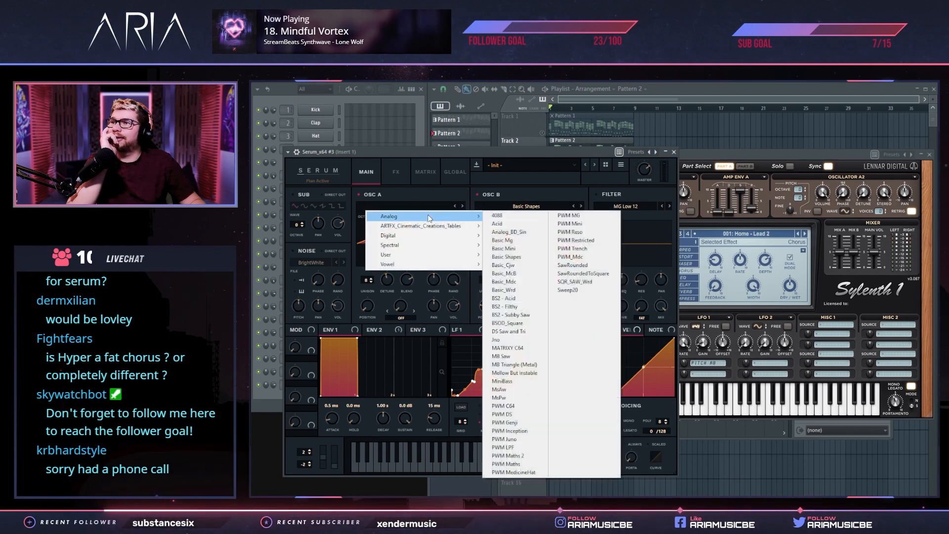
click(509, 257)
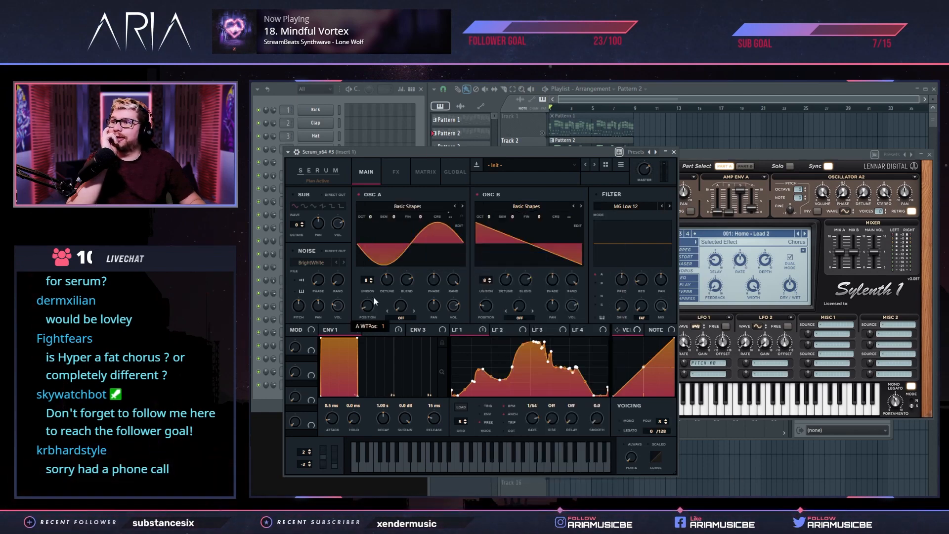
drag(374, 302, 374, 293)
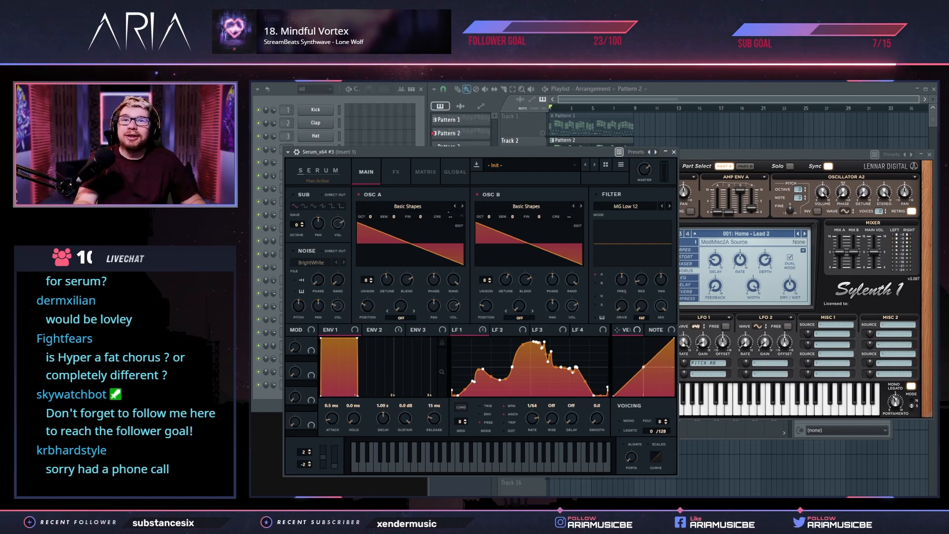
Set the warp mode of OSC A and OSC B to FM from noise and raise both warp amounts, OSC A to about 22%
drag(452, 153, 457, 150)
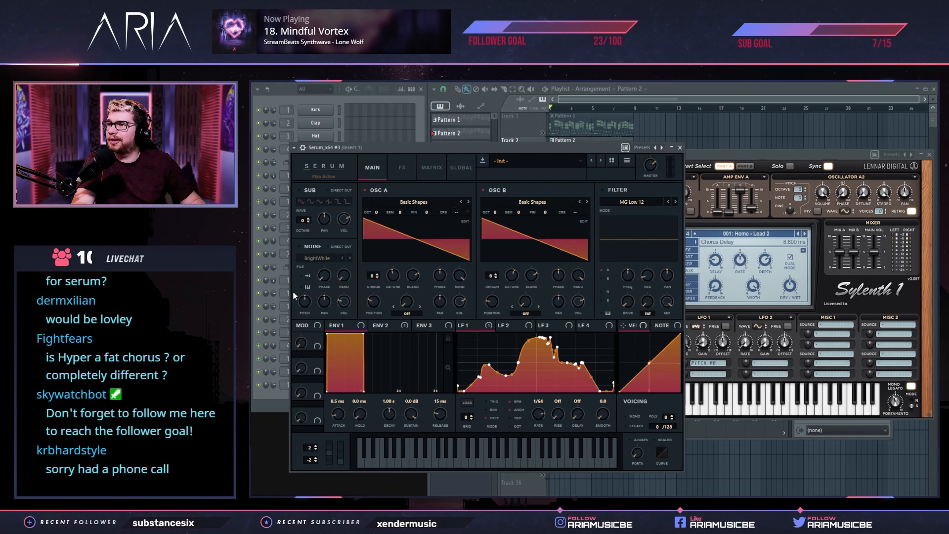
click(407, 313)
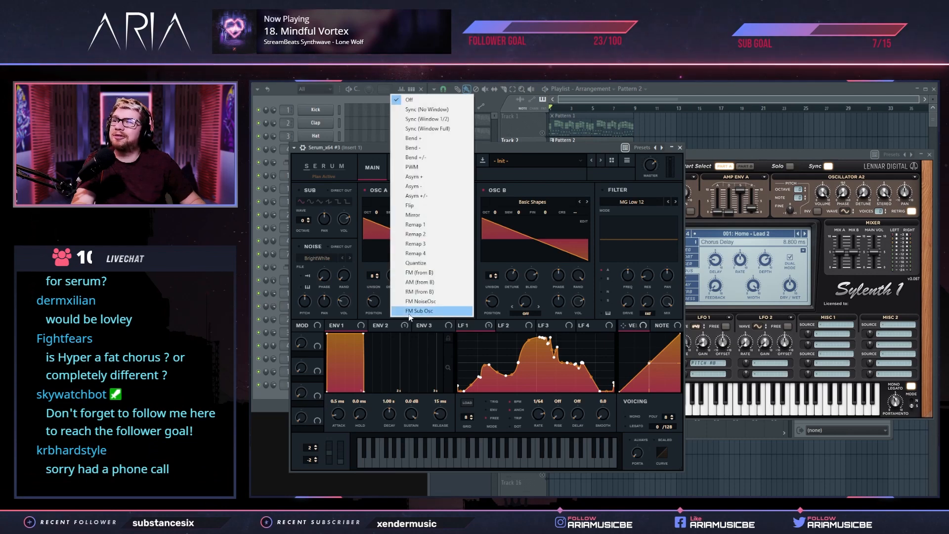
click(415, 303)
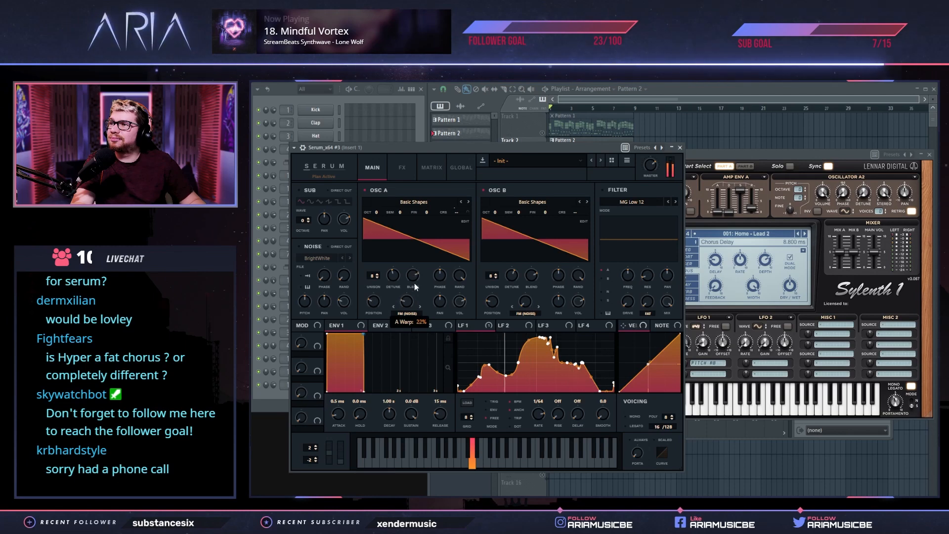
drag(525, 302, 527, 260)
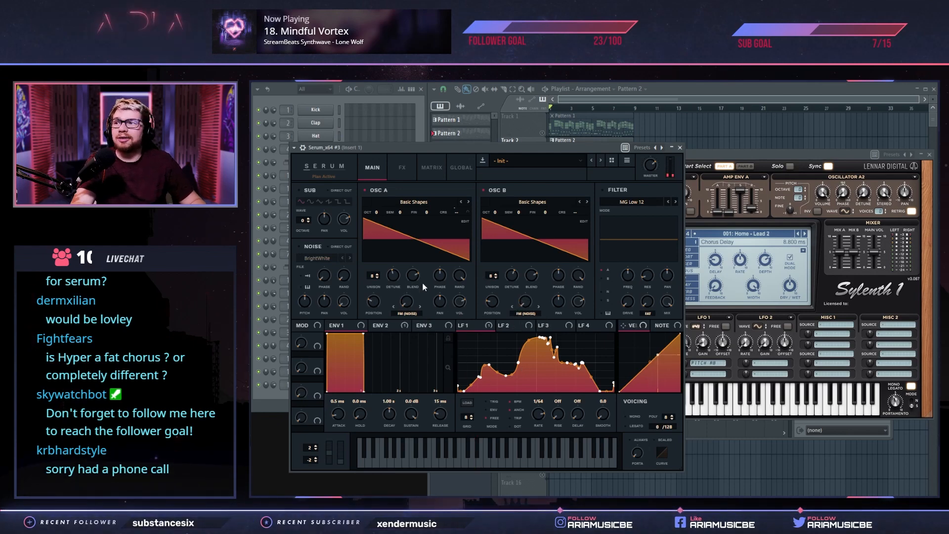
Clone Serum_x64 #3 three times in a row to create channels Serum_x64 #4, #5 and #6
click(274, 402)
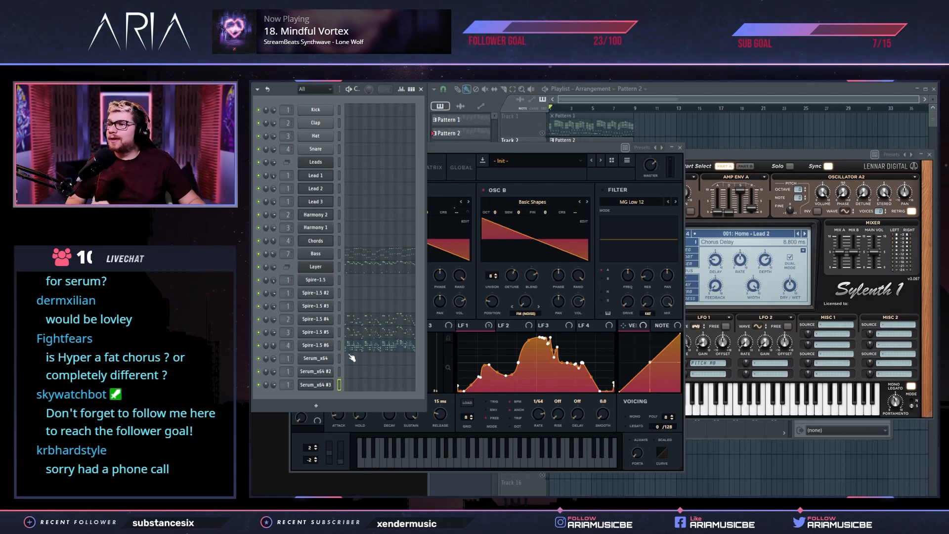
right_click(327, 386)
click(373, 449)
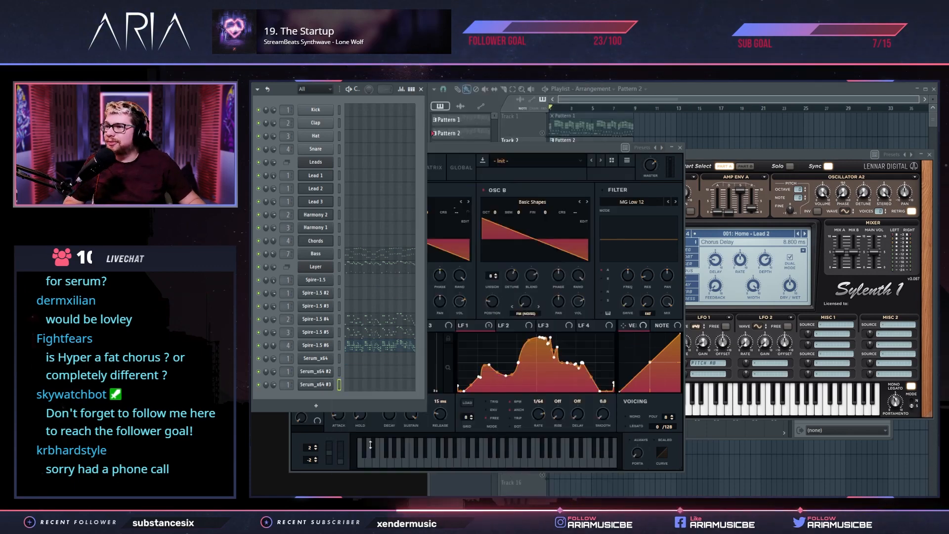
click(298, 411)
right_click(316, 398)
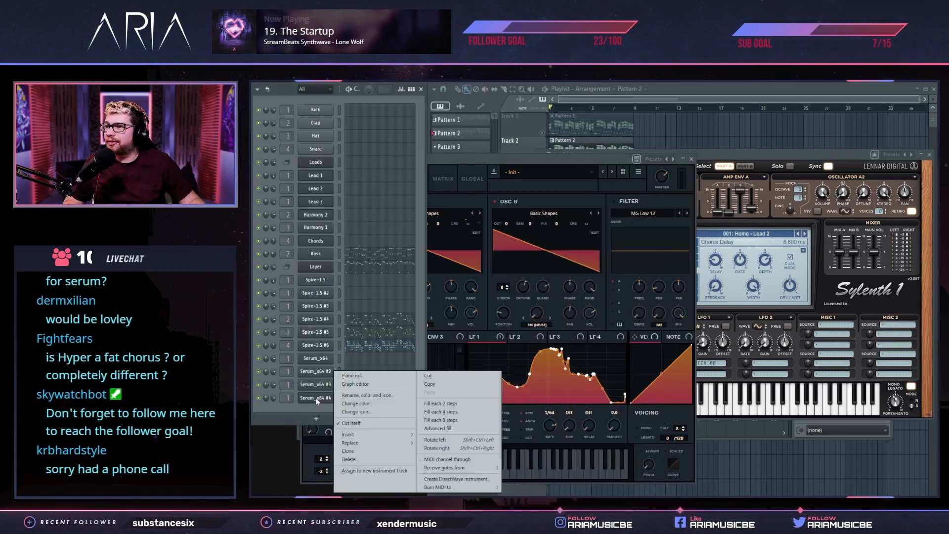
click(365, 452)
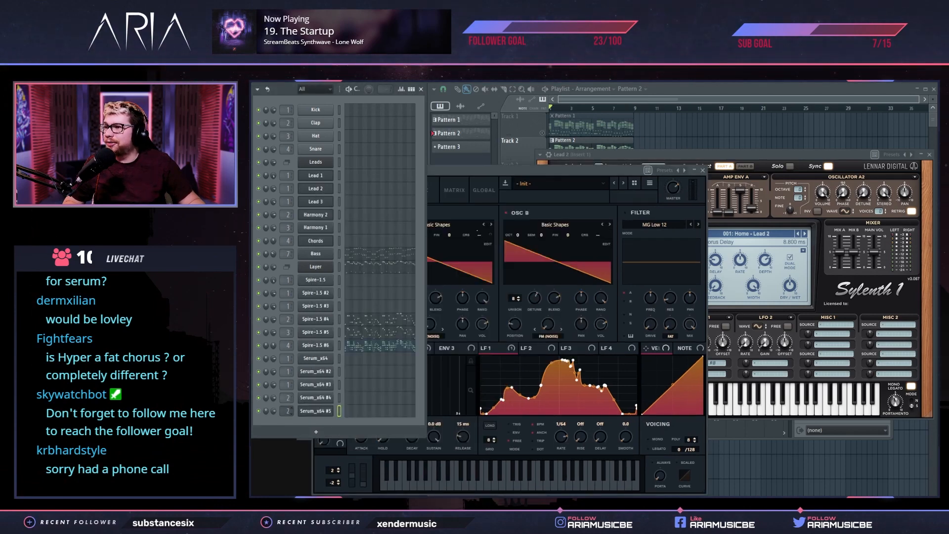
right_click(328, 411)
click(375, 446)
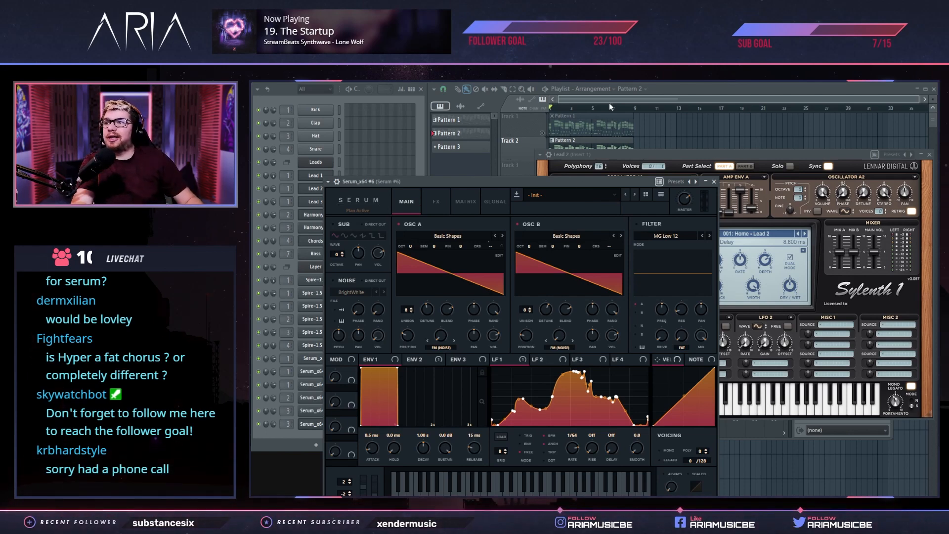
In Serum_x64 #6, set OSC A to octave +1 and OSC B to +2, enable a saw sub, and lower OSC B's volume to about 54%
drag(410, 246, 415, 242)
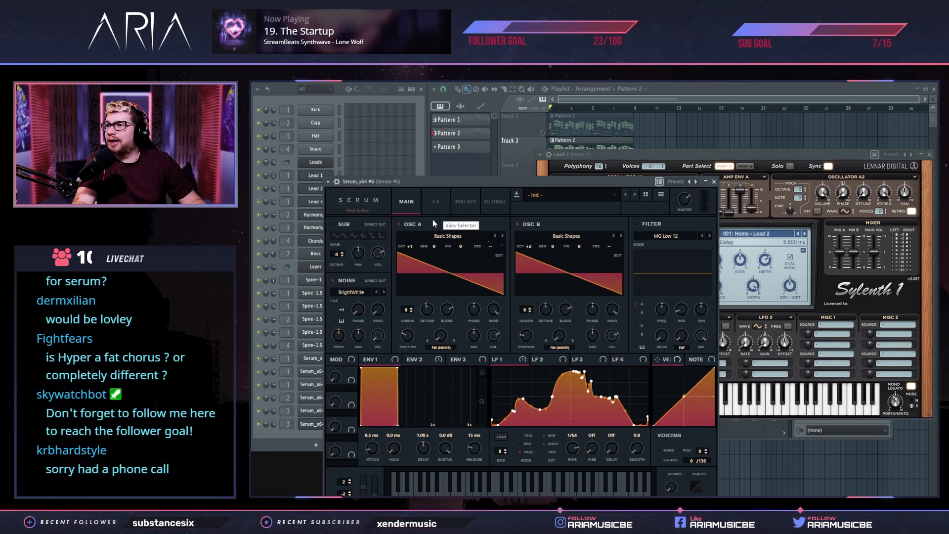
click(333, 225)
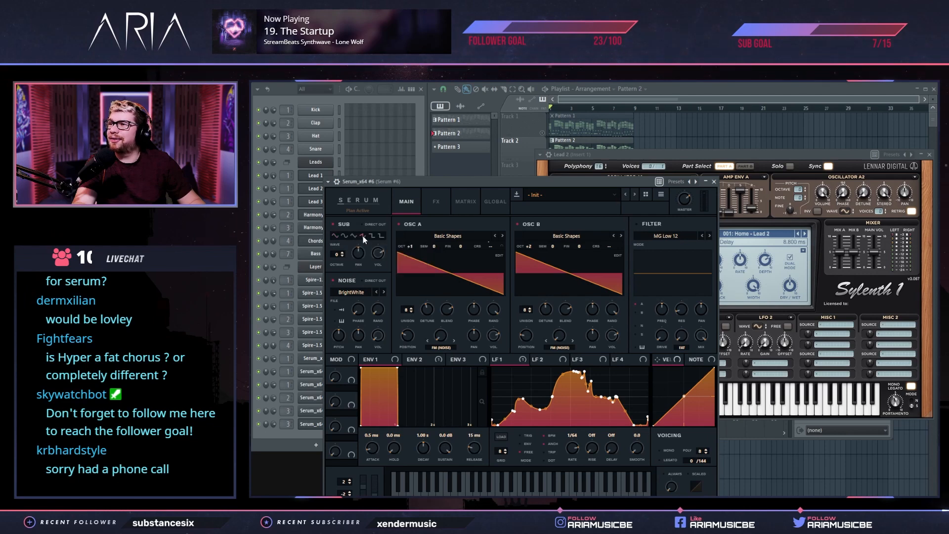
drag(379, 255, 376, 286)
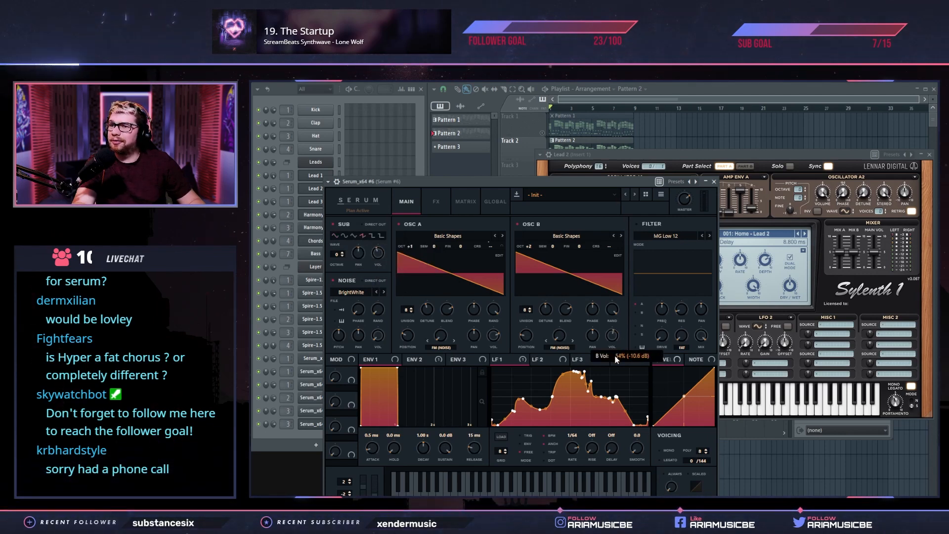
click(437, 201)
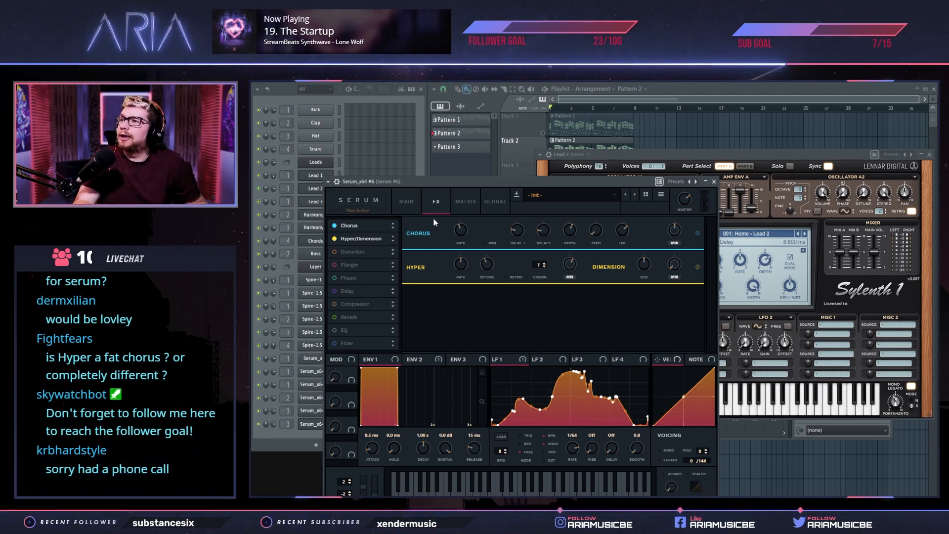
click(412, 203)
Clone Pattern 2 and cut the Layer channel's notes out of the cloned pattern
click(269, 435)
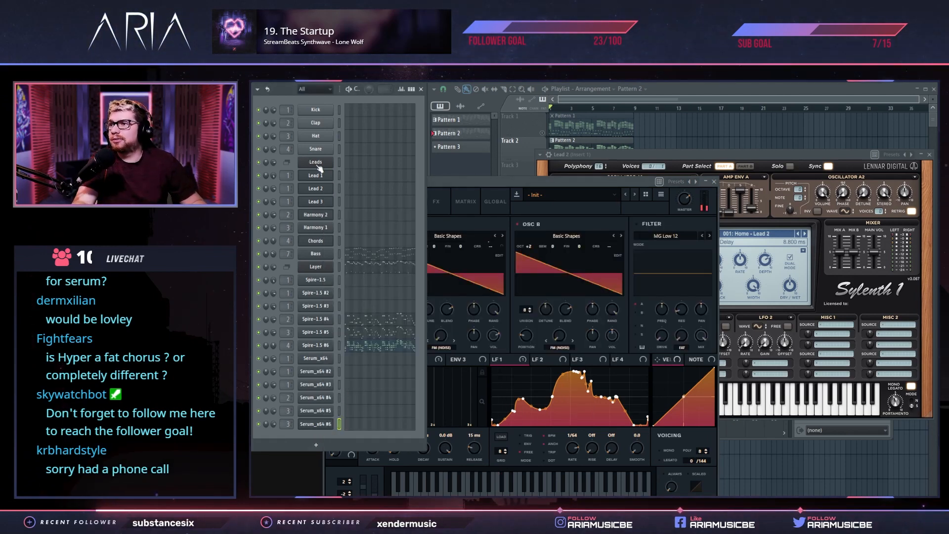
key(r)
key(Escape)
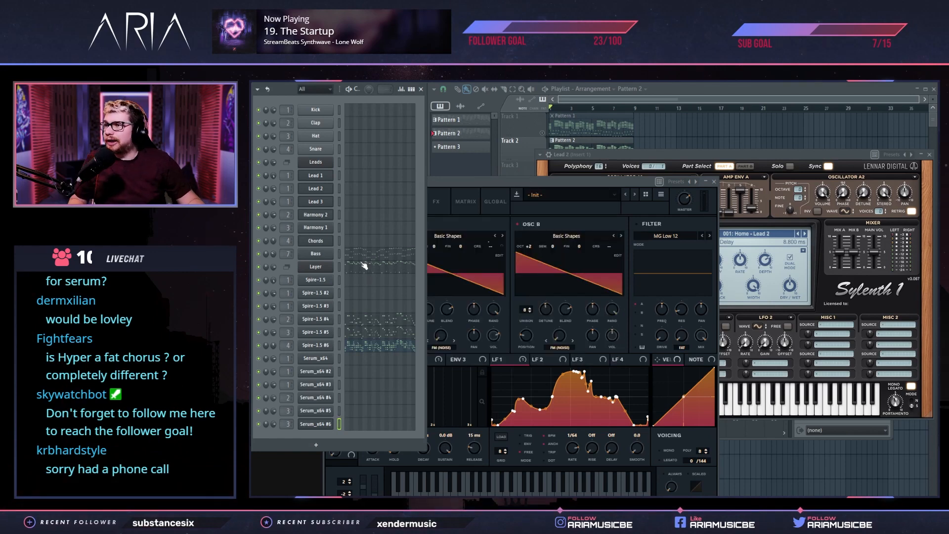
click(361, 266)
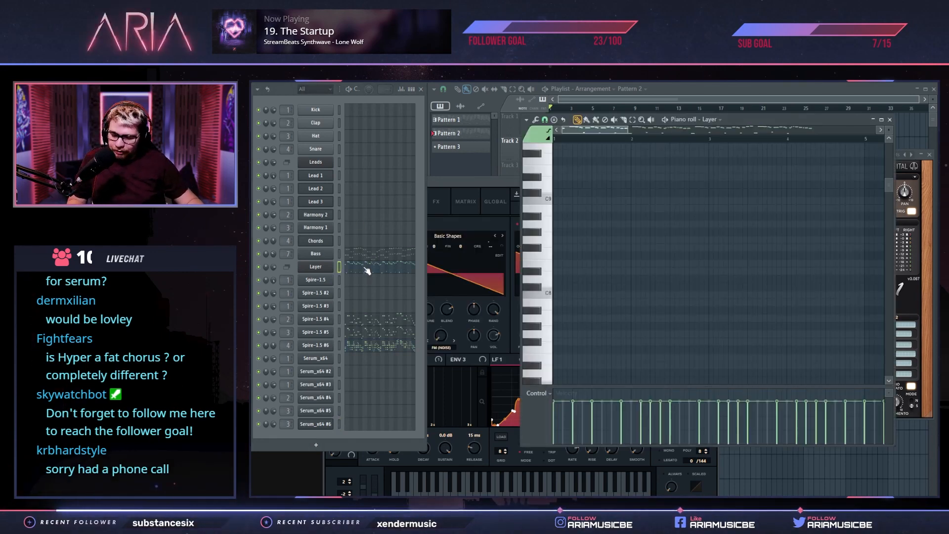
click(473, 77)
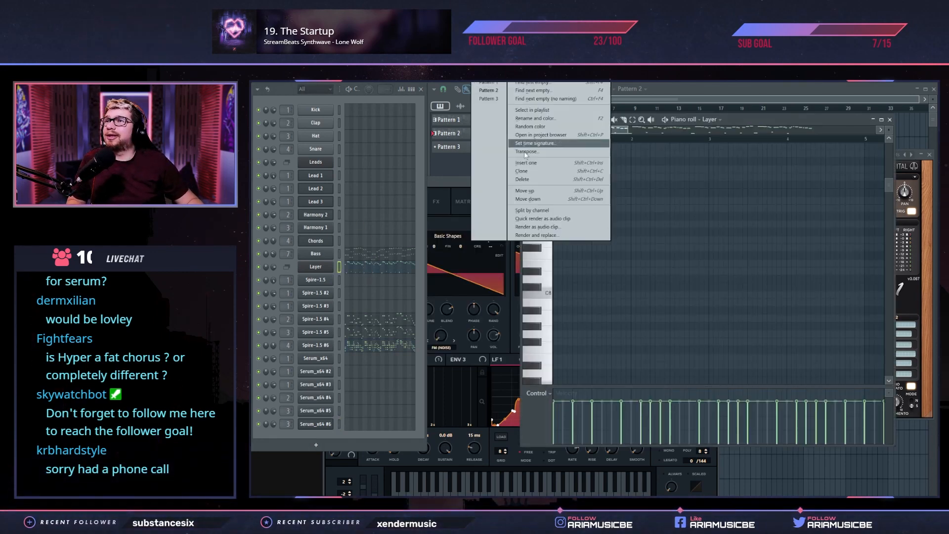
click(538, 173)
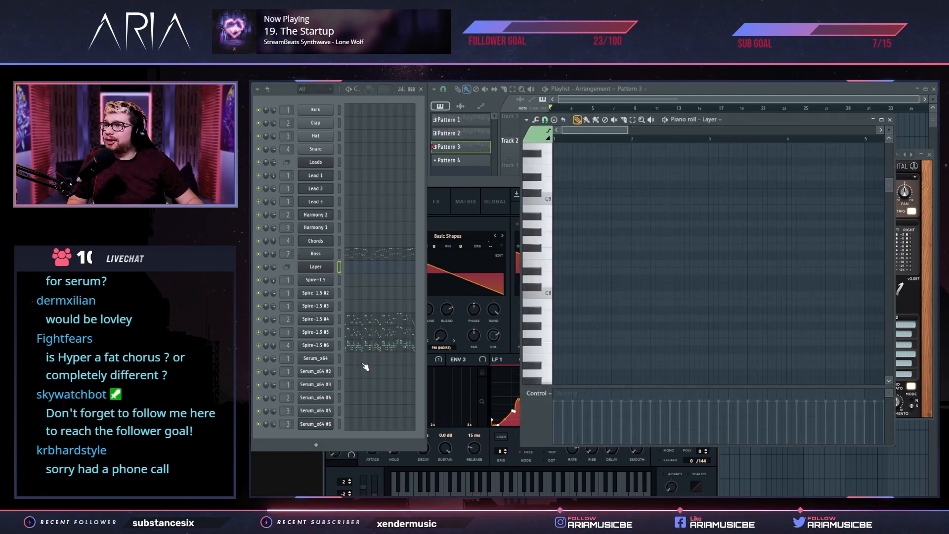
Insert a new Layer channel before the Serum channels, paste the cut notes into it, and select Serum_x64, #2 and #3 as its children
right_click(319, 361)
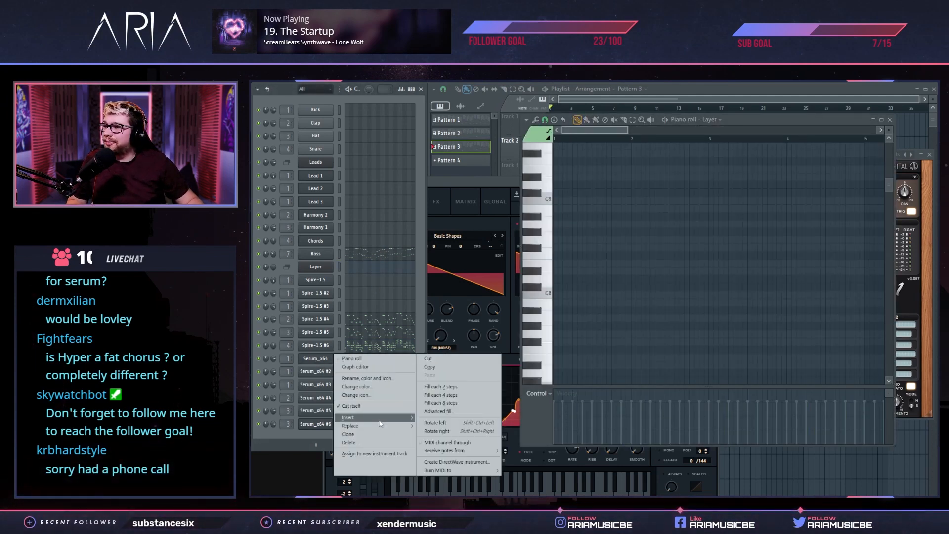
mouse_move(384, 419)
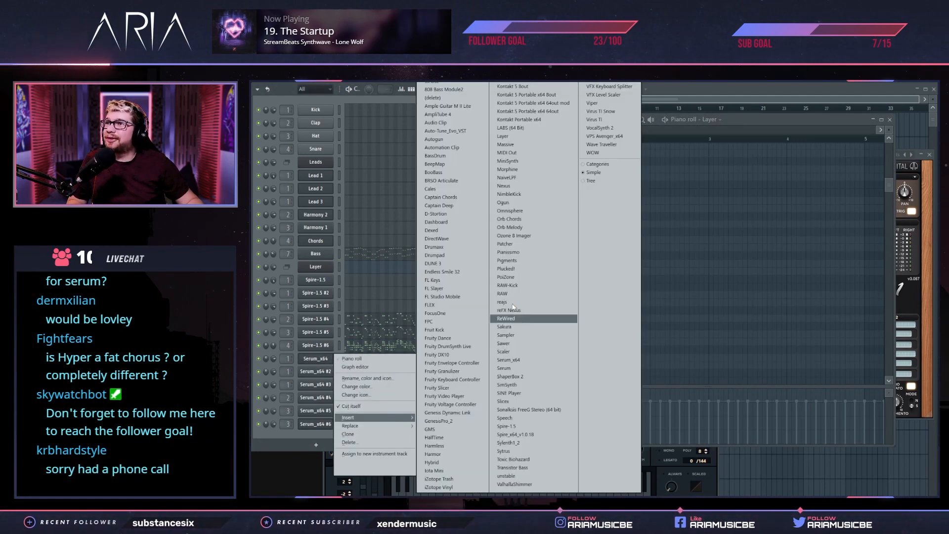
click(511, 136)
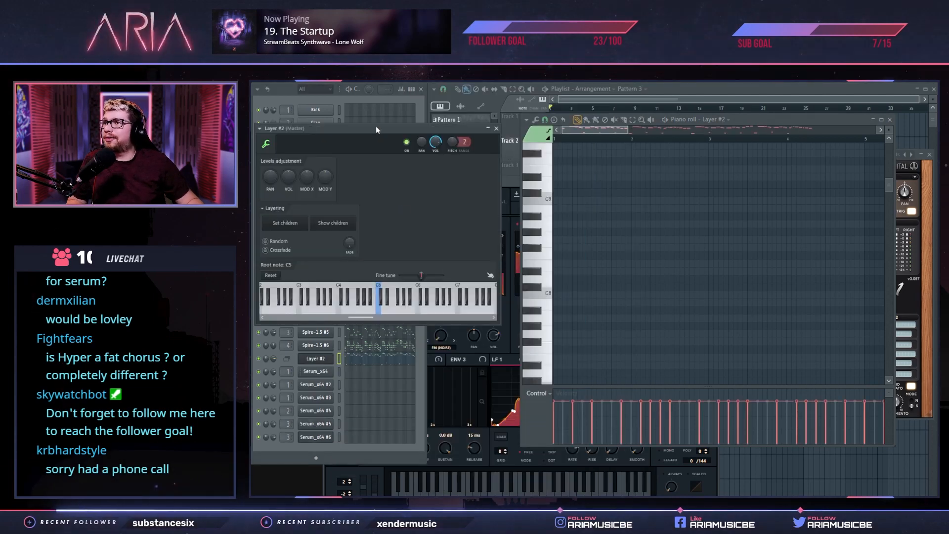
drag(375, 126, 631, 127)
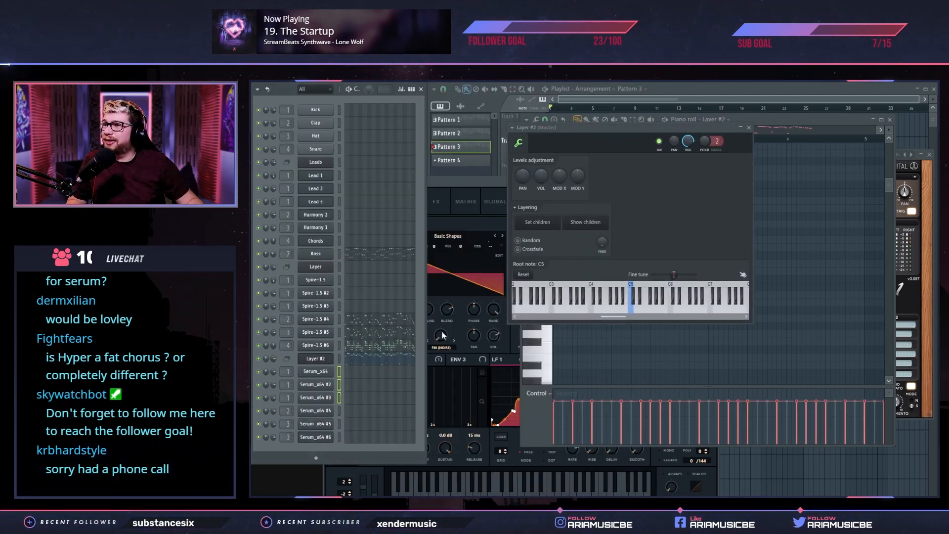
Move the notes of Spire-1.5 #4, #5 and #6 to Serum_x64 #4, #5 and #6, and route Serum_x64 #6 to mixer track 4
click(372, 322)
key(ctrl+x)
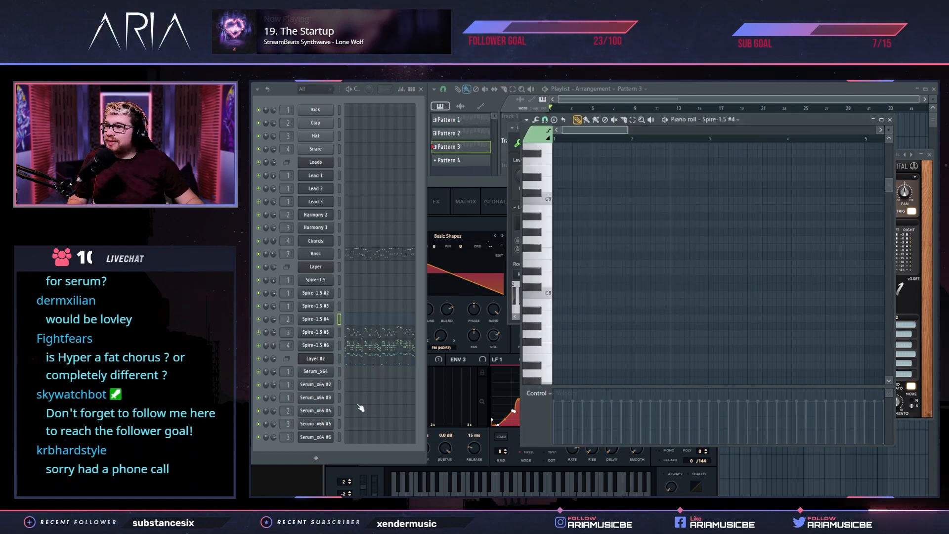
click(360, 425)
key(ctrl+v)
click(369, 346)
key(ctrl+x)
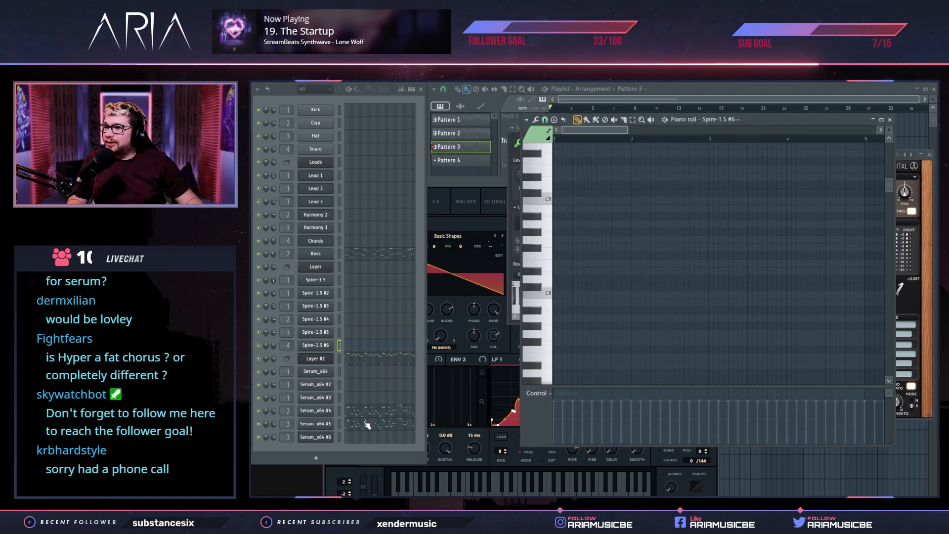
click(368, 437)
key(ctrl+v)
scroll(289, 439, up, 1)
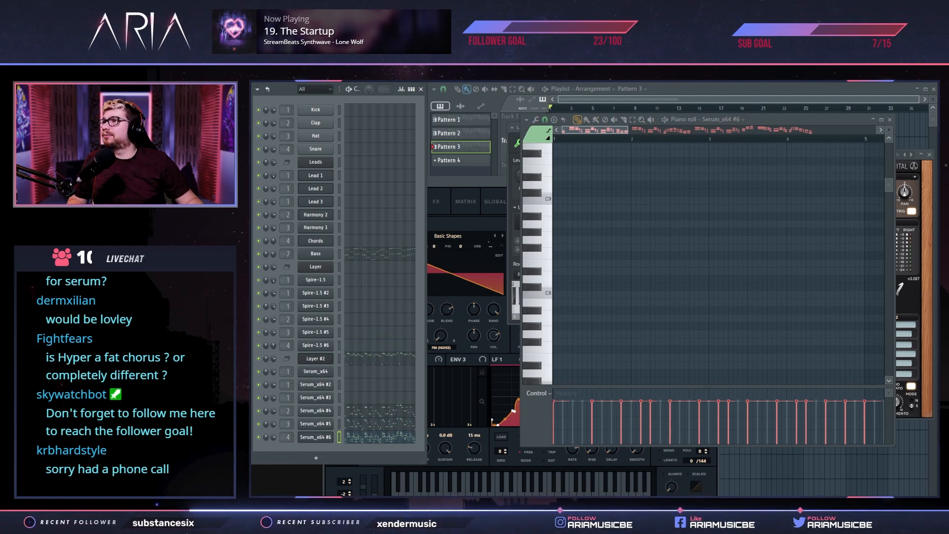
Copy the channel volumes of Spire-1.5 (100%) and Spire-1.5 #2 (85%) to the corresponding Serum channels
right_click(274, 281)
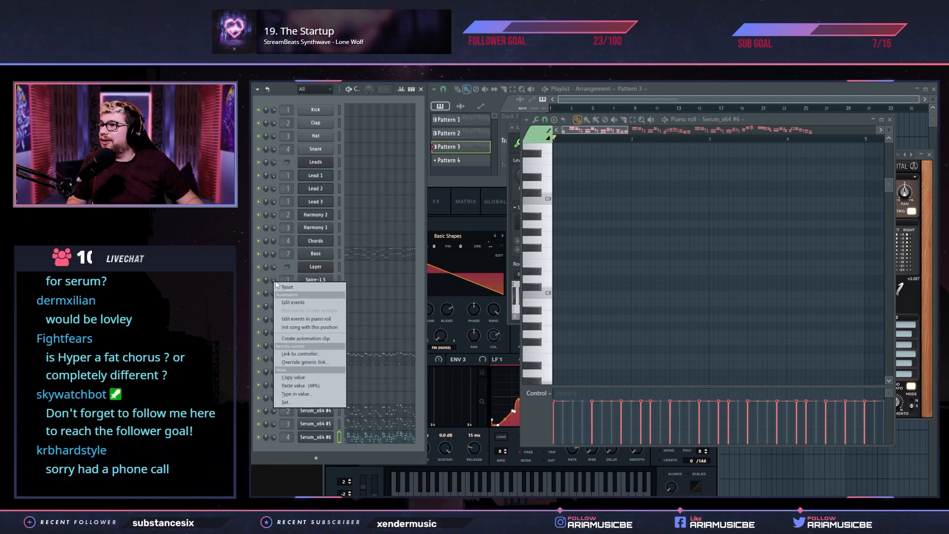
click(304, 379)
right_click(275, 373)
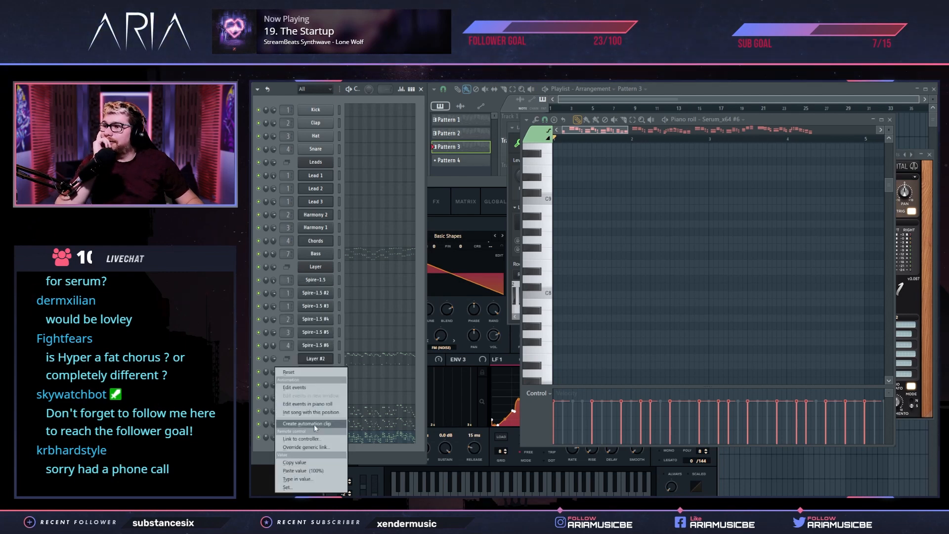
click(307, 471)
right_click(275, 293)
click(307, 398)
right_click(273, 412)
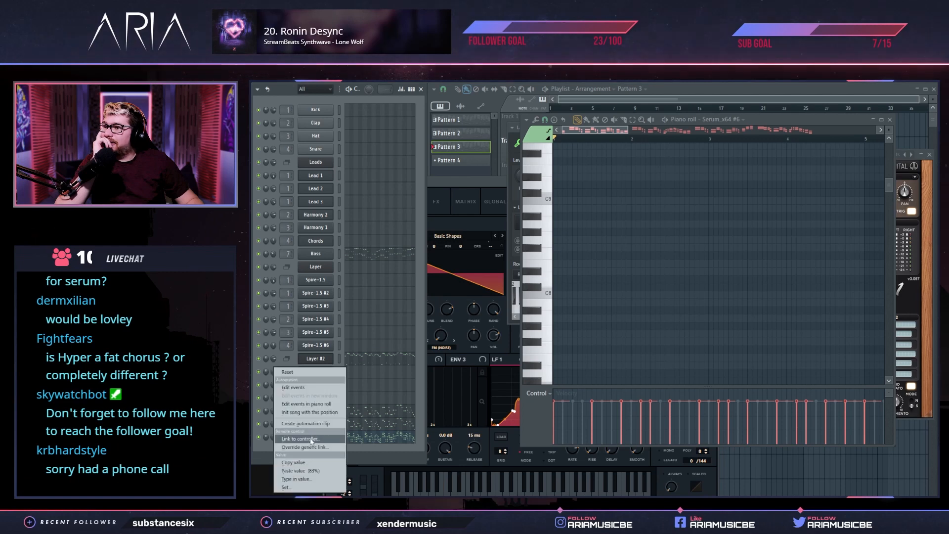
click(311, 472)
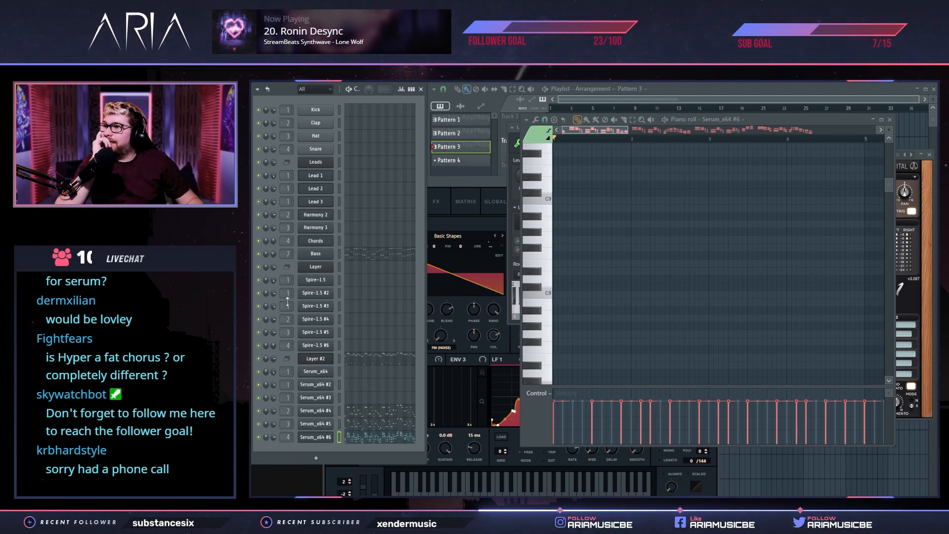
Copy the channel volumes of Spire-1.5 #3 (86%) and Spire-1.5 #4 to Serum_x64 #3 and Serum_x64 #4
right_click(274, 306)
click(314, 403)
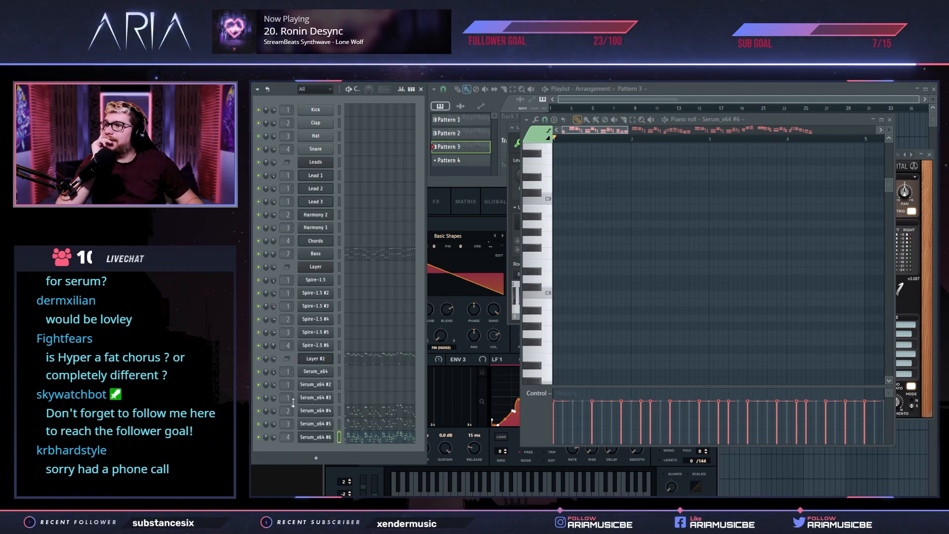
right_click(276, 397)
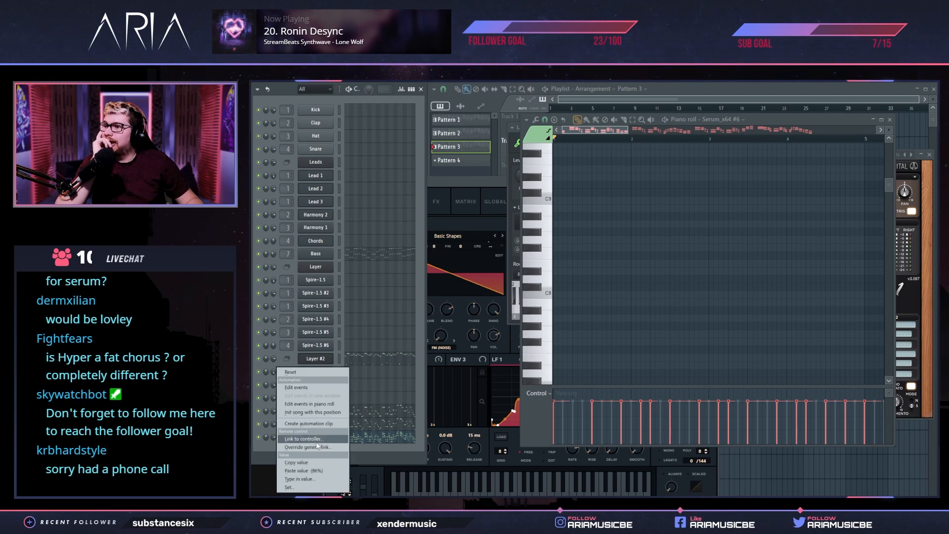
click(306, 472)
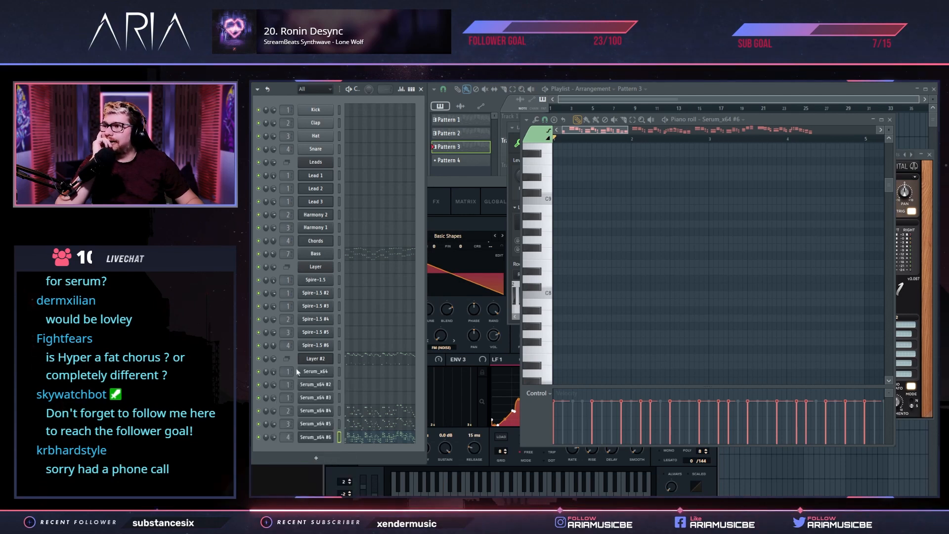
right_click(272, 321)
click(296, 418)
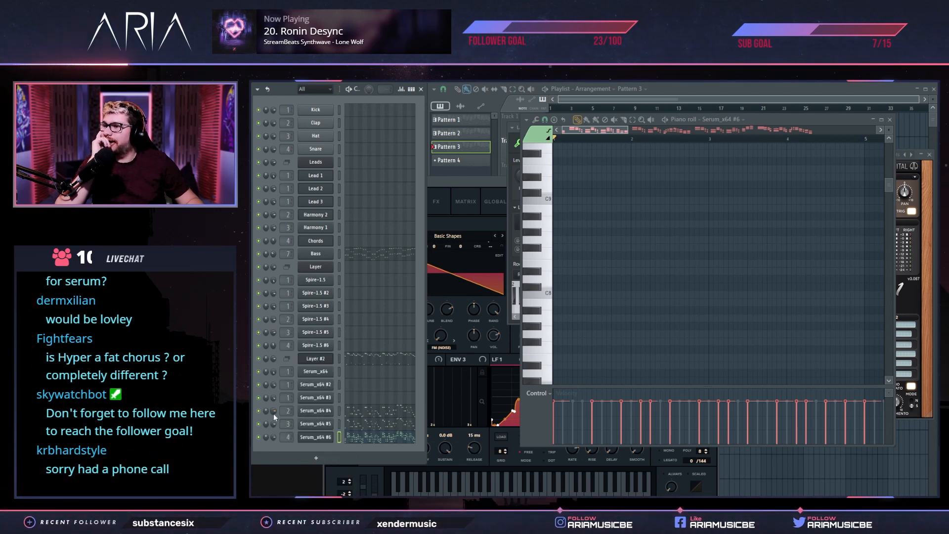
right_click(274, 414)
click(301, 471)
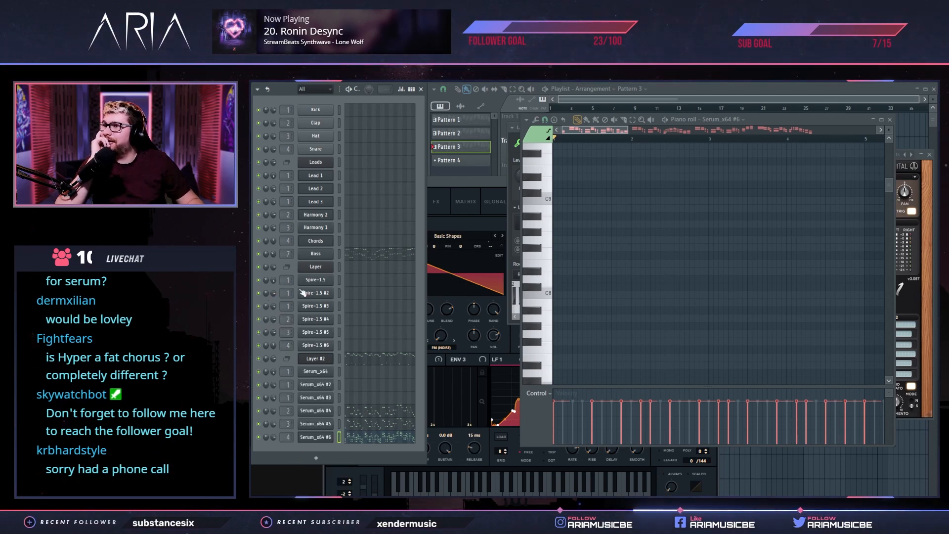
Copy the channel volume of Spire-1.5 #6 (48%) to Serum_x64 #6
right_click(274, 345)
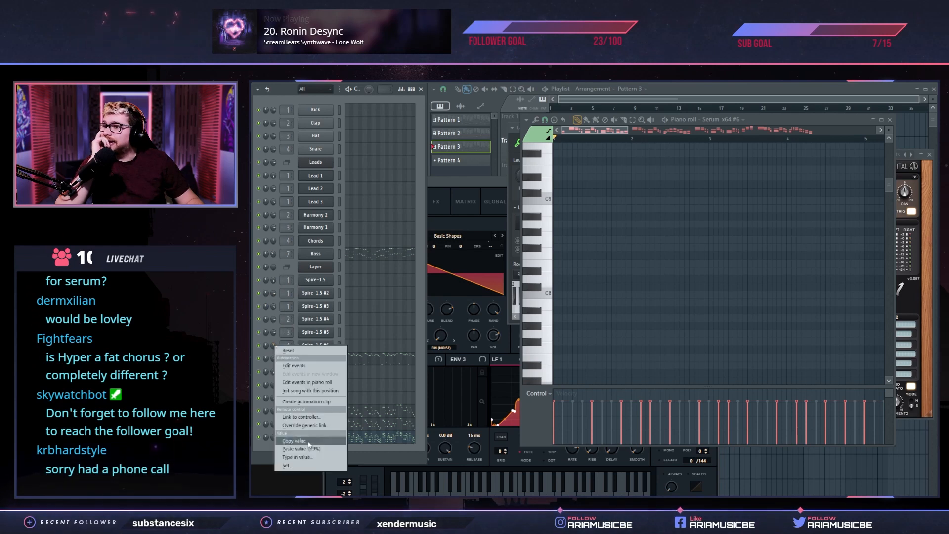
click(303, 441)
right_click(269, 438)
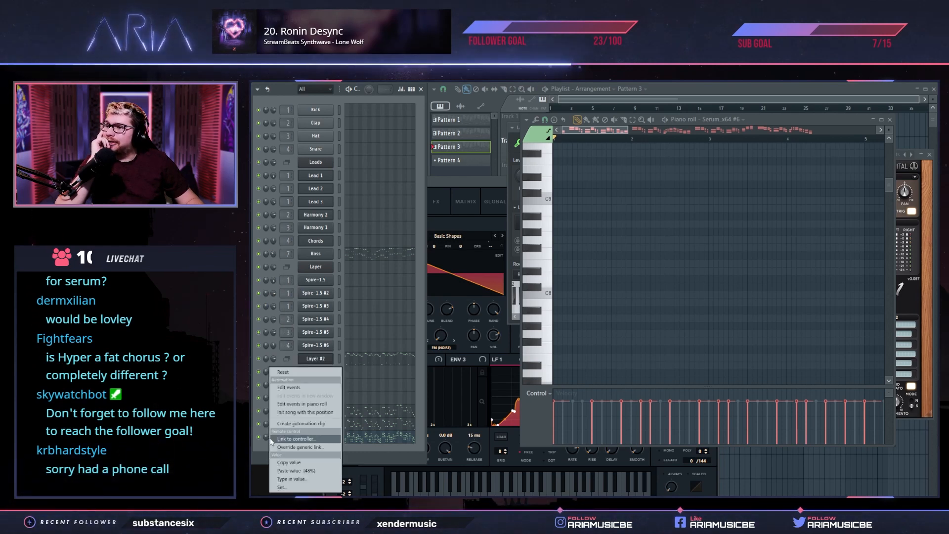
click(277, 453)
right_click(273, 438)
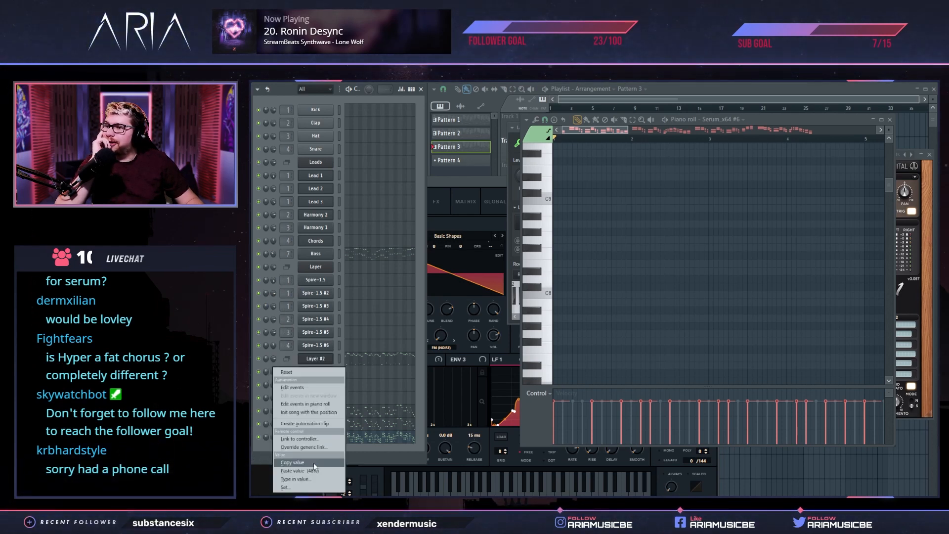
click(315, 471)
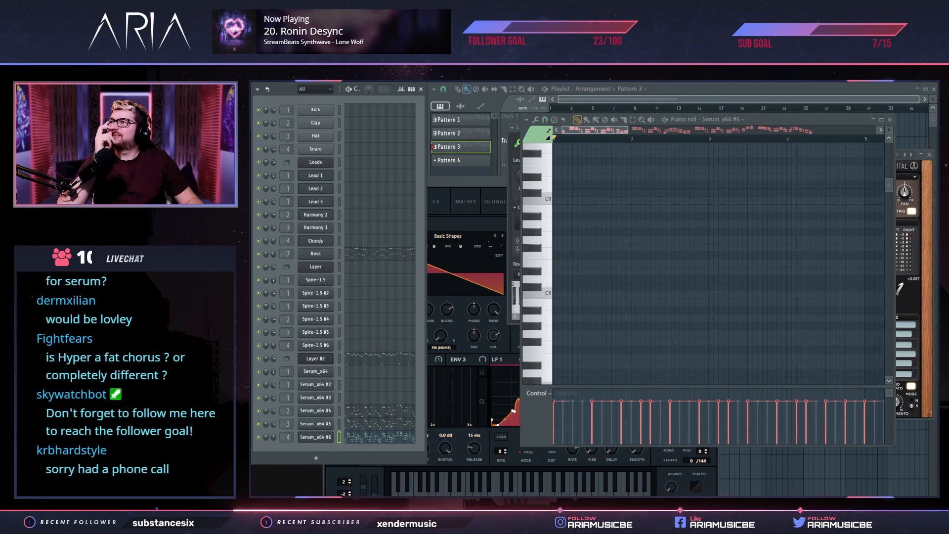
Play Pattern 3, then place it on Track 3 of the playlist from bar 1 to bar 9, aligned with the clips above
key(space)
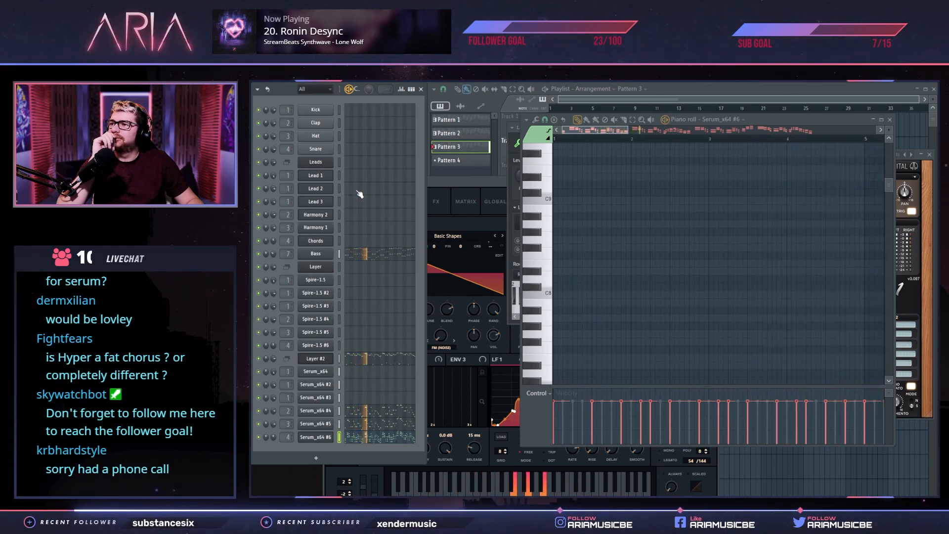
click(583, 104)
drag(593, 180, 556, 178)
drag(716, 174, 654, 176)
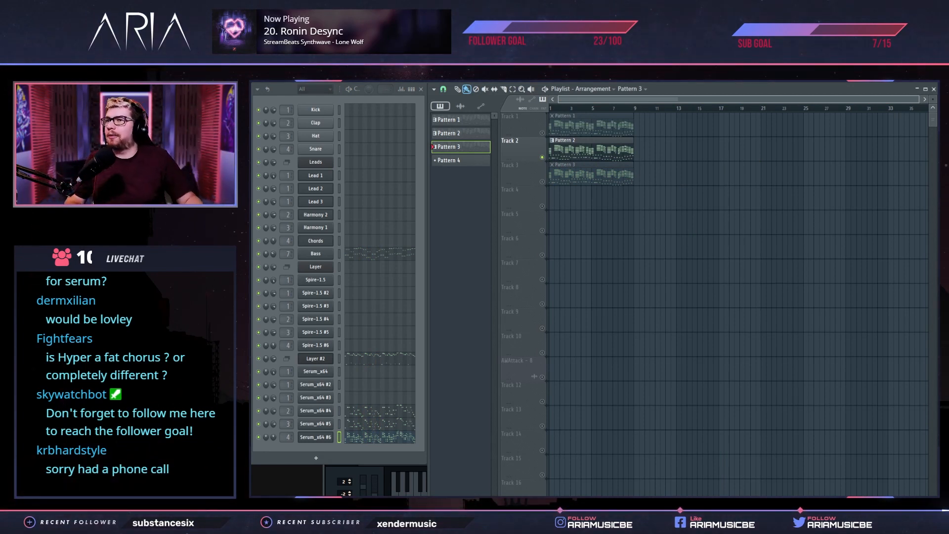
Play the arrangement while soloing Tracks 1, 2 and 3 alternately to compare the original, Spire and Serum versions by ear
right_click(543, 133)
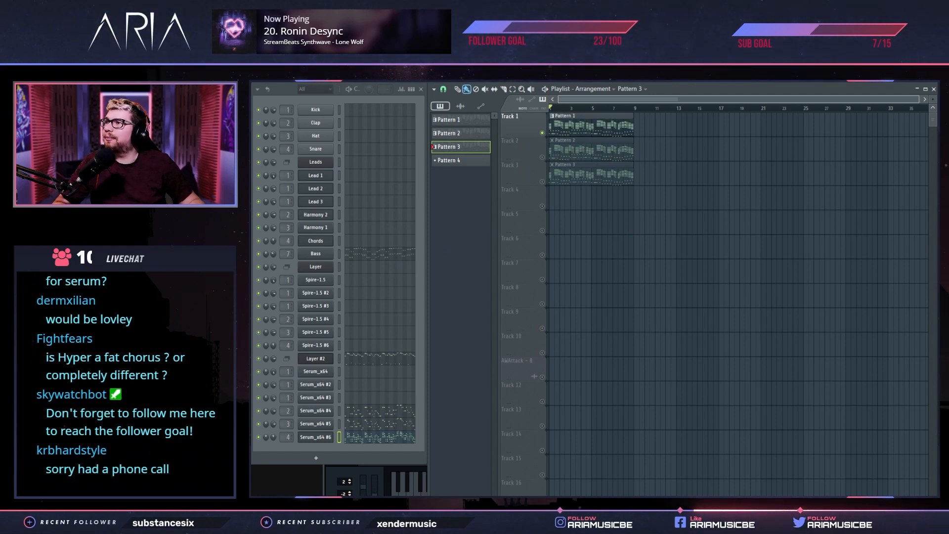
key(space)
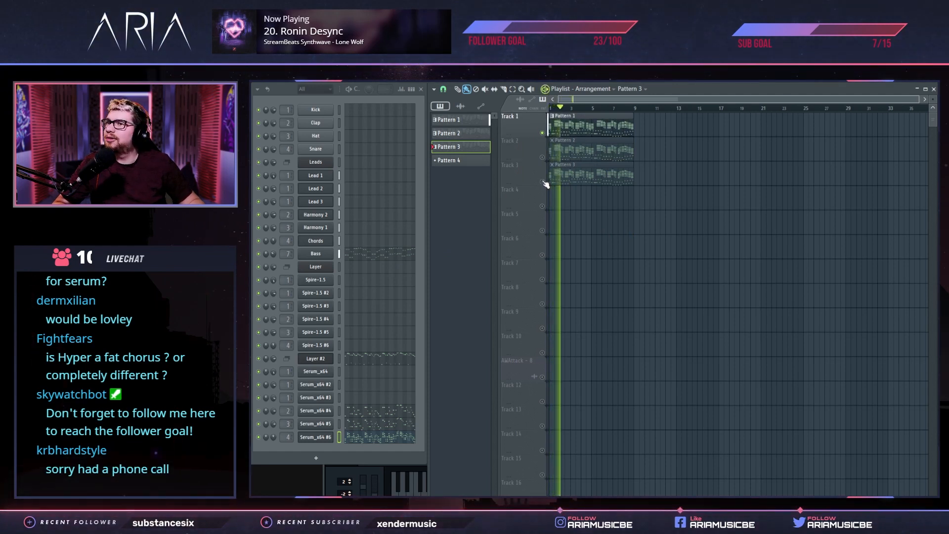
right_click(543, 182)
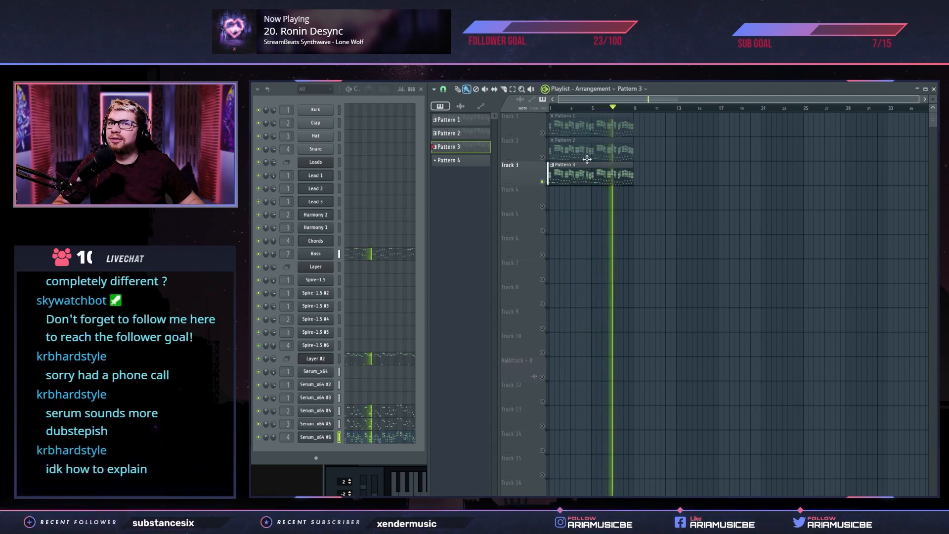
right_click(543, 158)
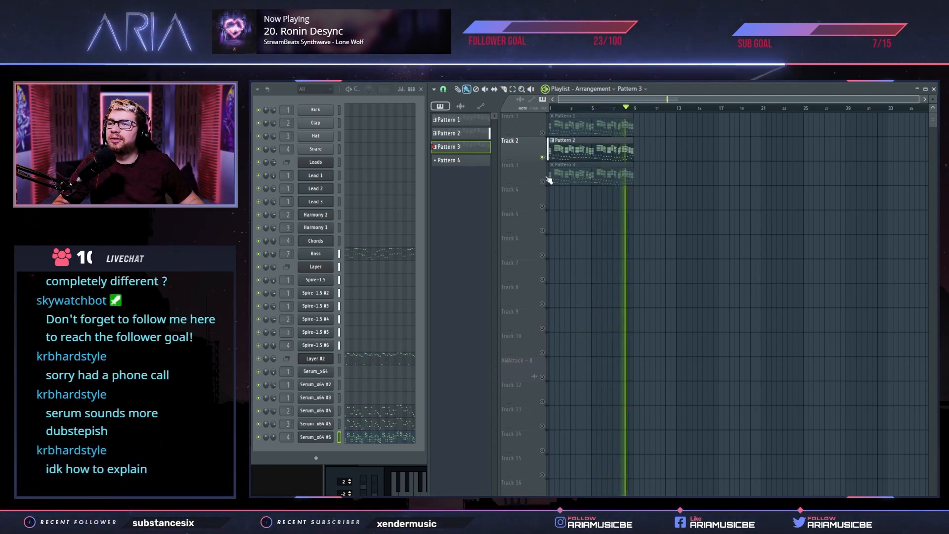
right_click(542, 182)
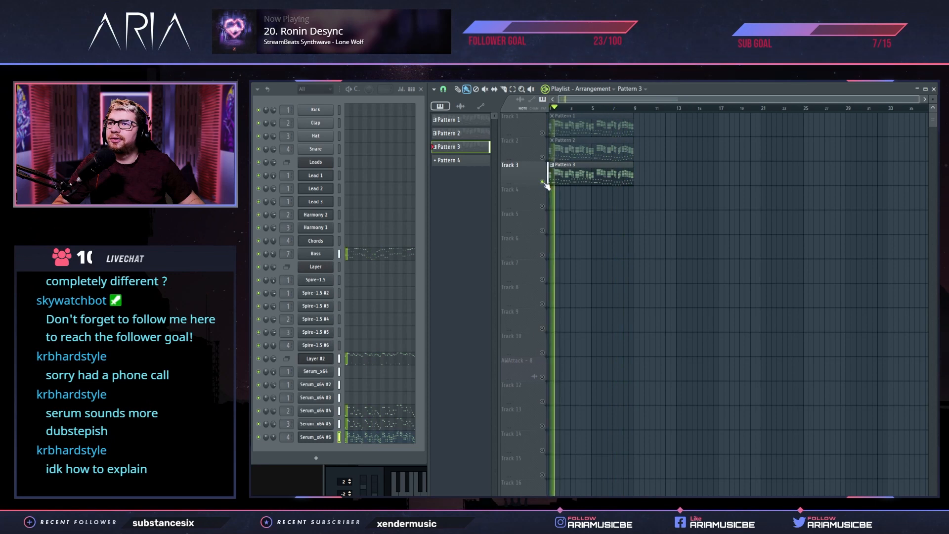
right_click(543, 133)
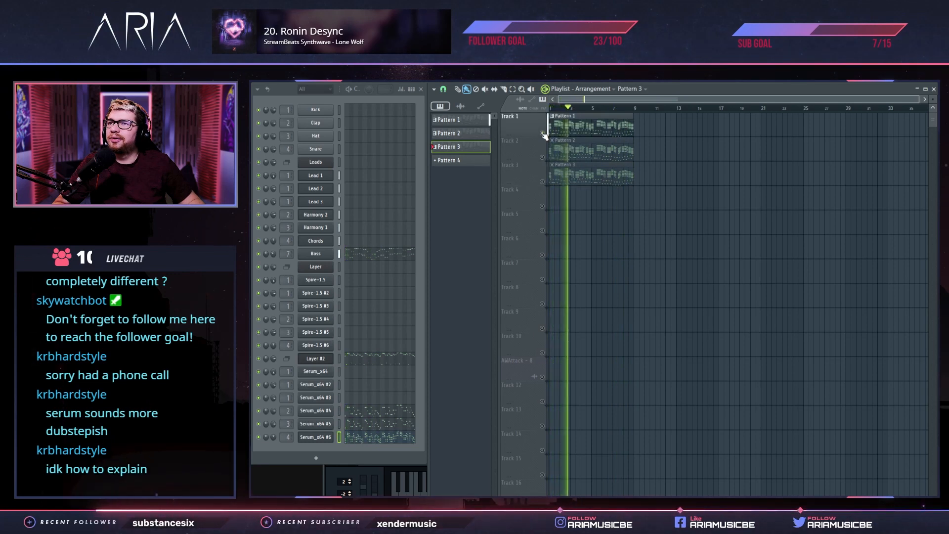
right_click(543, 182)
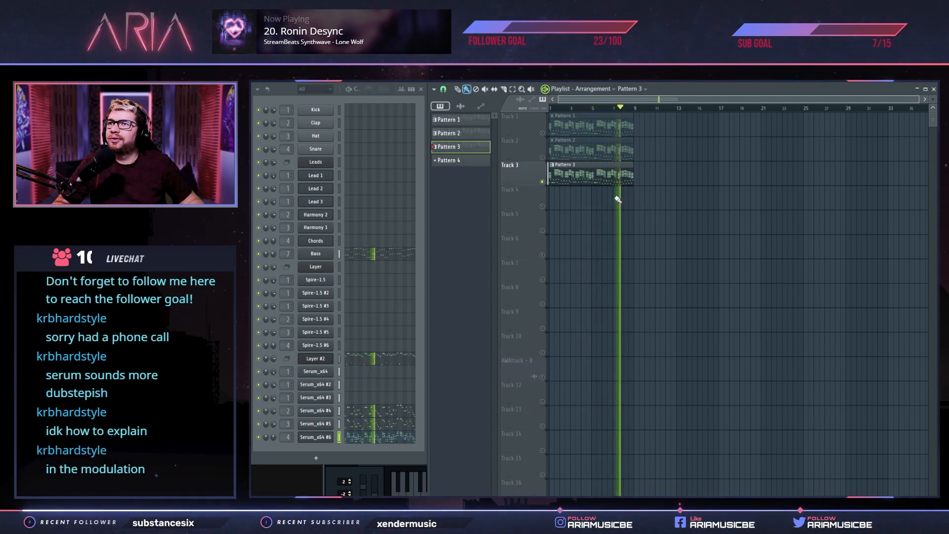
ctrl+click(543, 133)
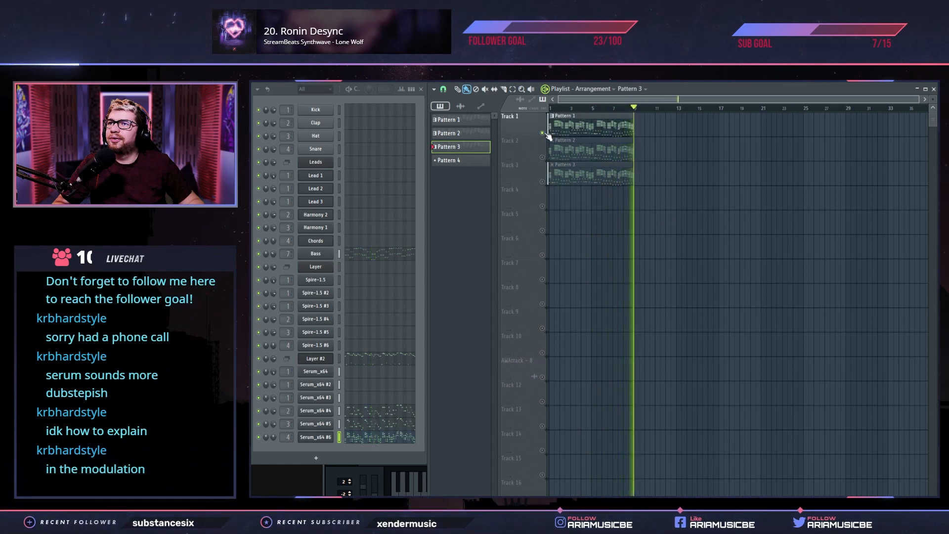
key(space)
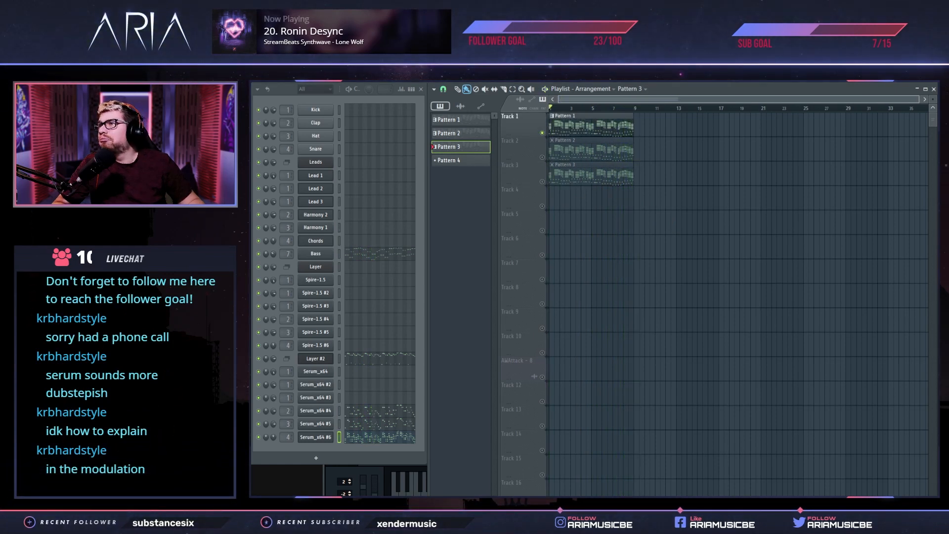